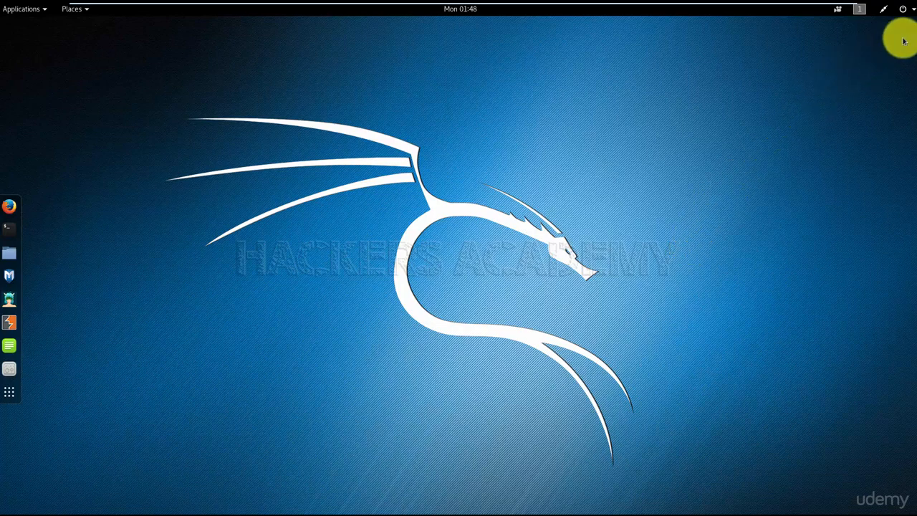
# View the root user's session options and the Power Off dialog, and cancel without powering off
pyautogui.click(907, 10)
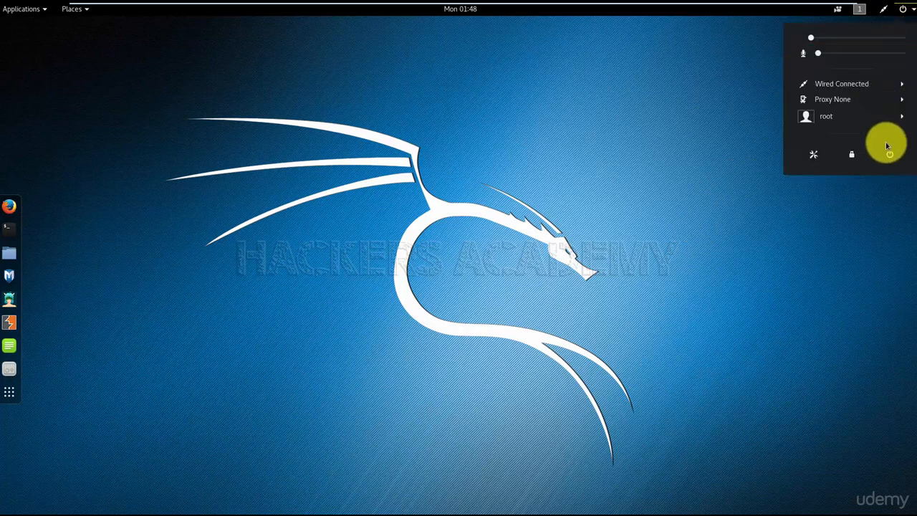
pyautogui.click(837, 119)
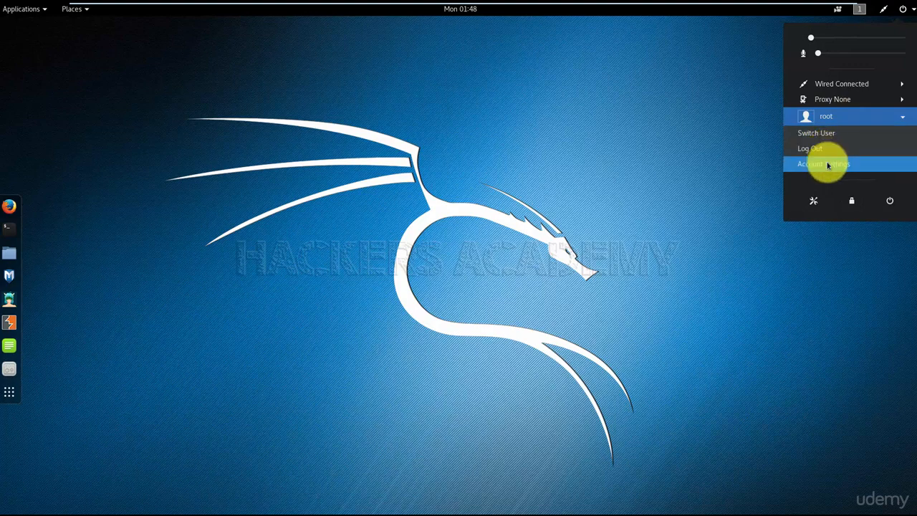
pyautogui.click(855, 119)
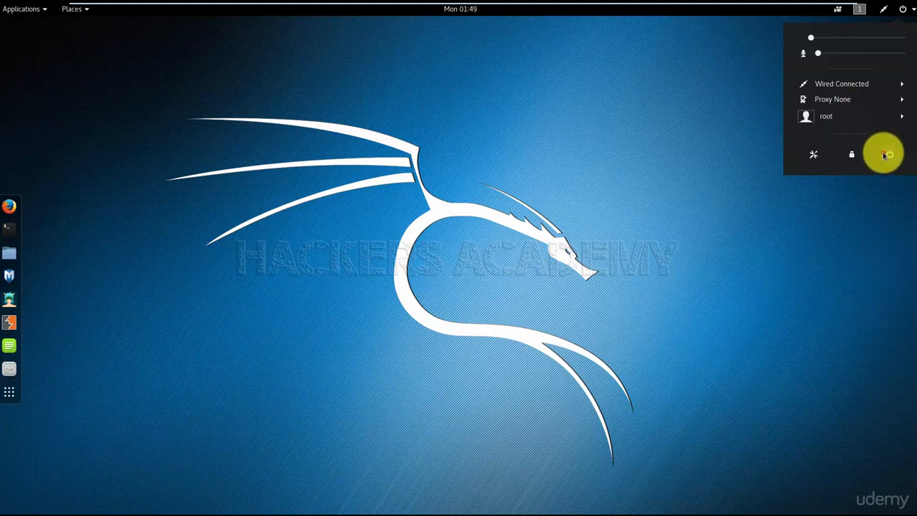
pyautogui.click(887, 154)
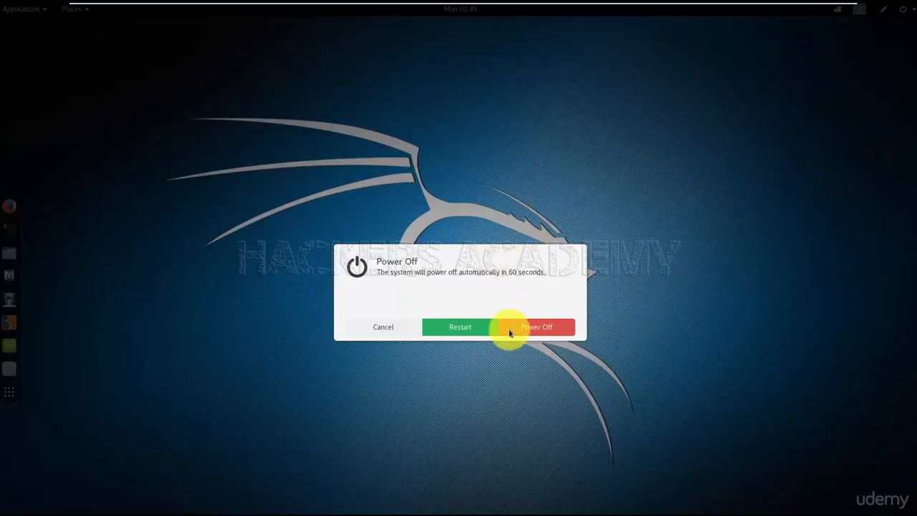
pyautogui.click(383, 328)
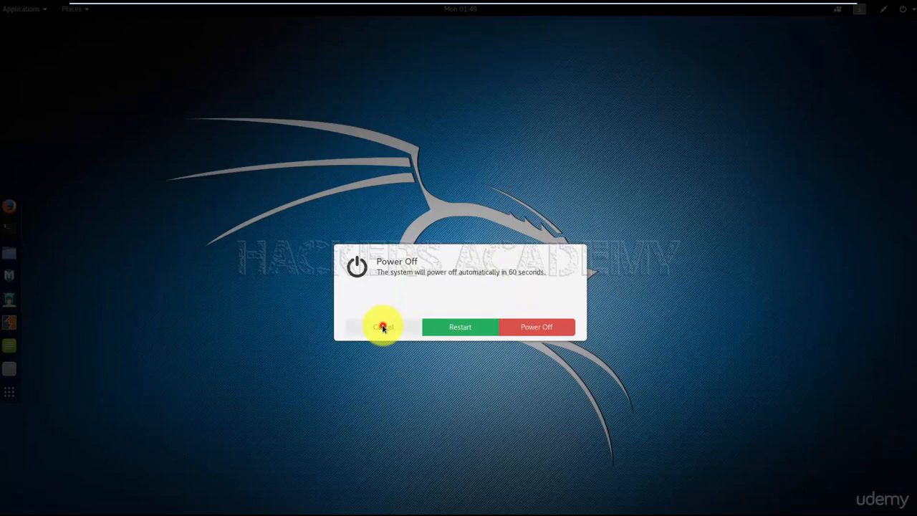
# Open the All Settings window to view the available system settings and close it
pyautogui.click(905, 8)
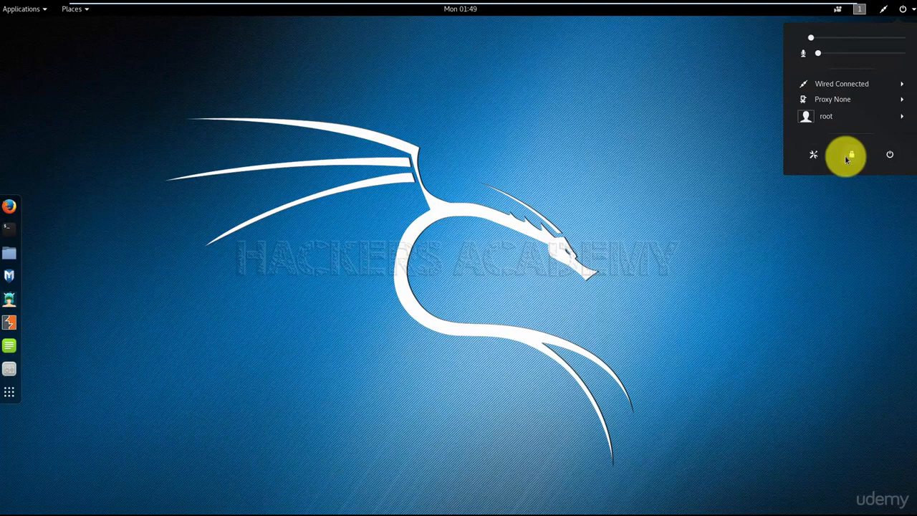
pyautogui.click(816, 159)
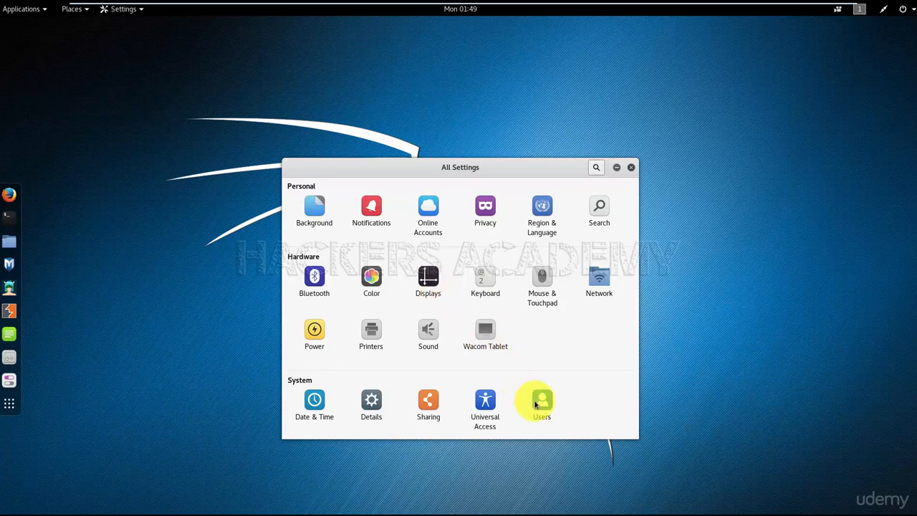
pyautogui.click(631, 168)
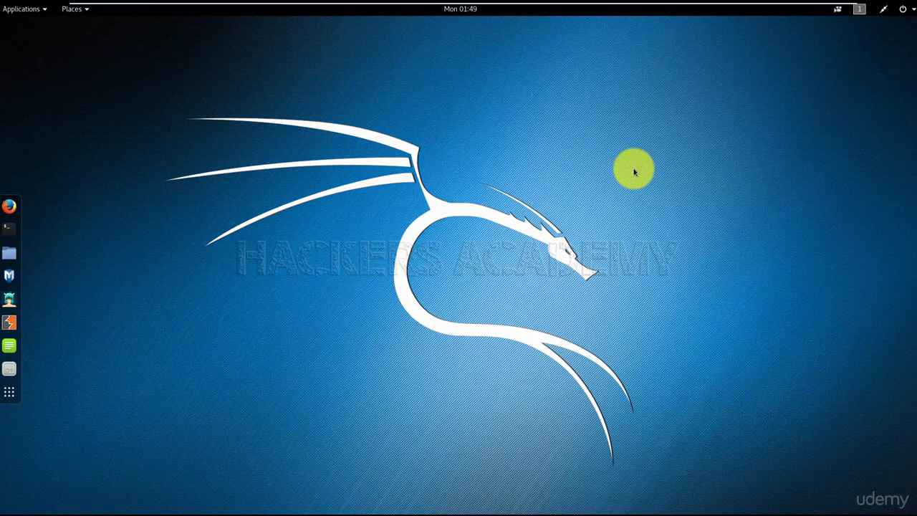
# Open the wired network settings and display the details of the wired connection
pyautogui.click(884, 9)
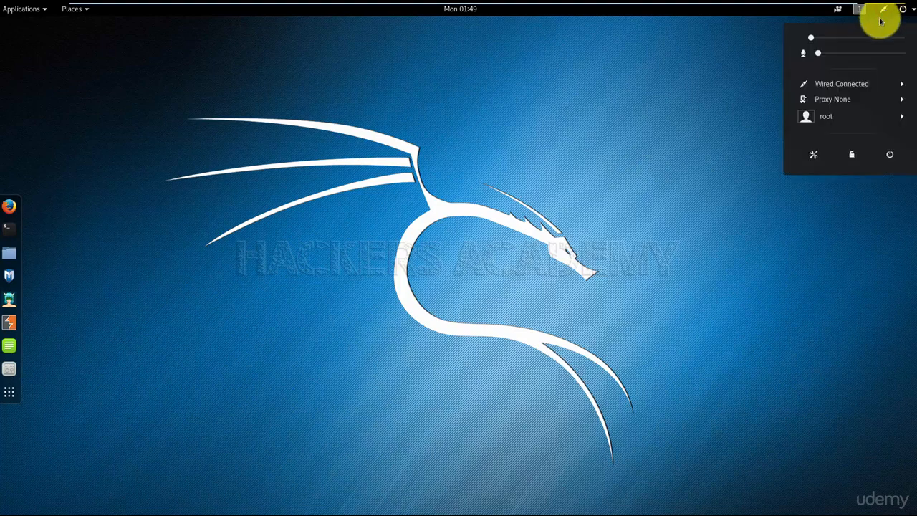
pyautogui.click(858, 84)
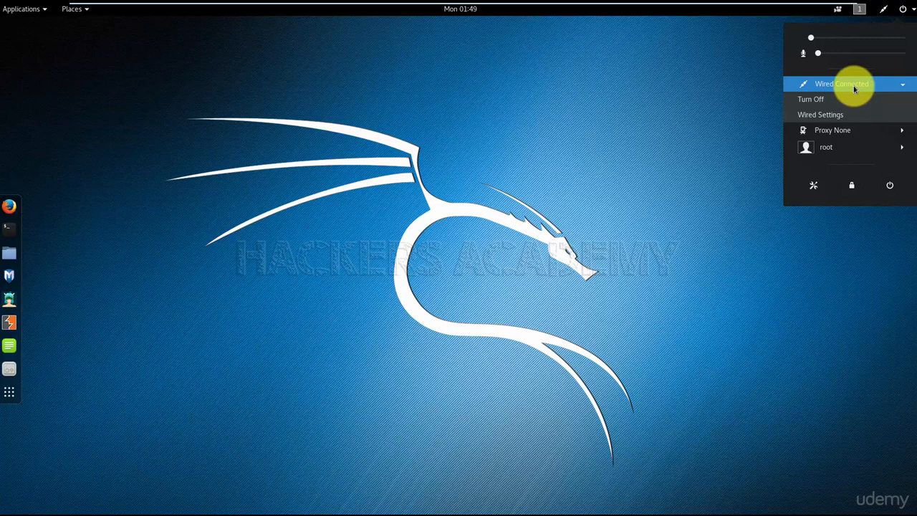
pyautogui.click(845, 114)
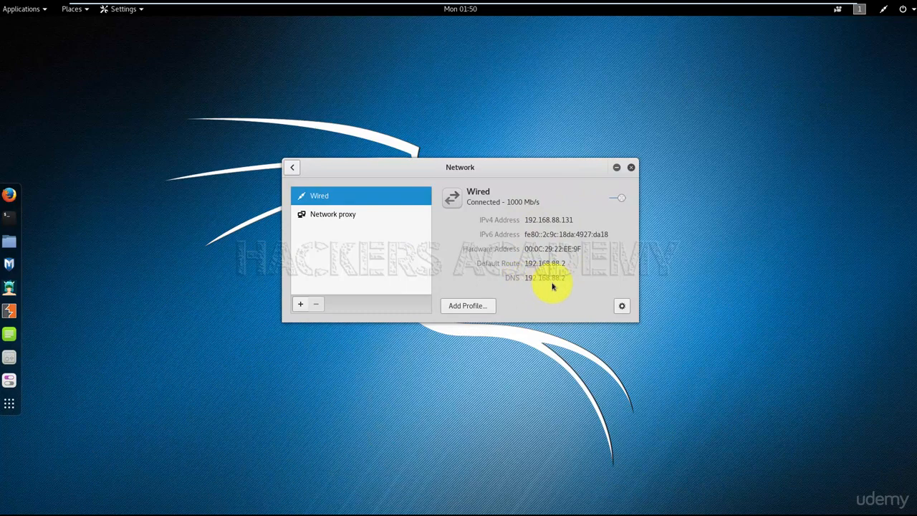
pyautogui.click(622, 306)
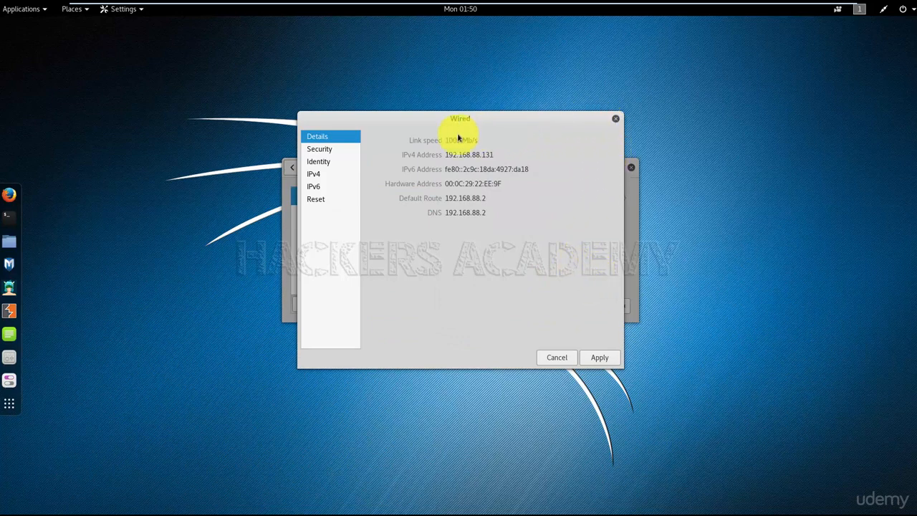
# Try switching the wired connection's IPv4 addressing to Manual, and close the network settings without applying
pyautogui.click(313, 174)
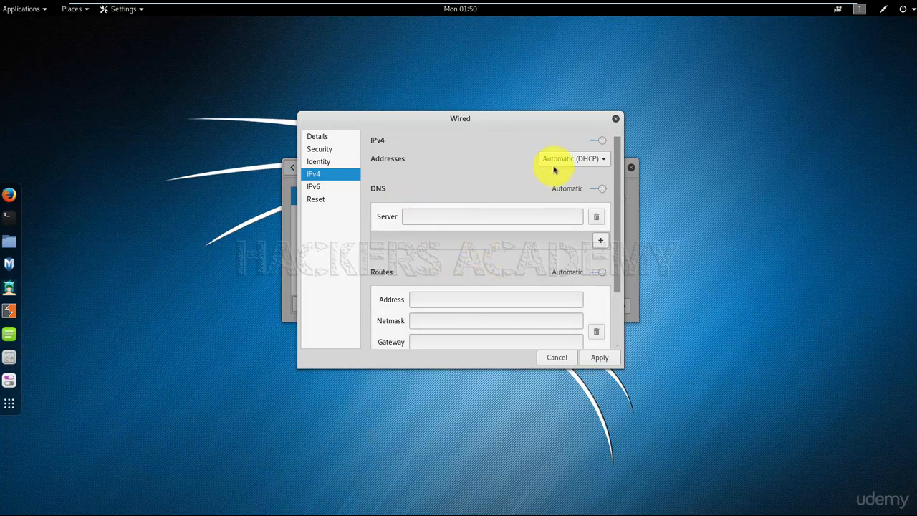
pyautogui.click(602, 160)
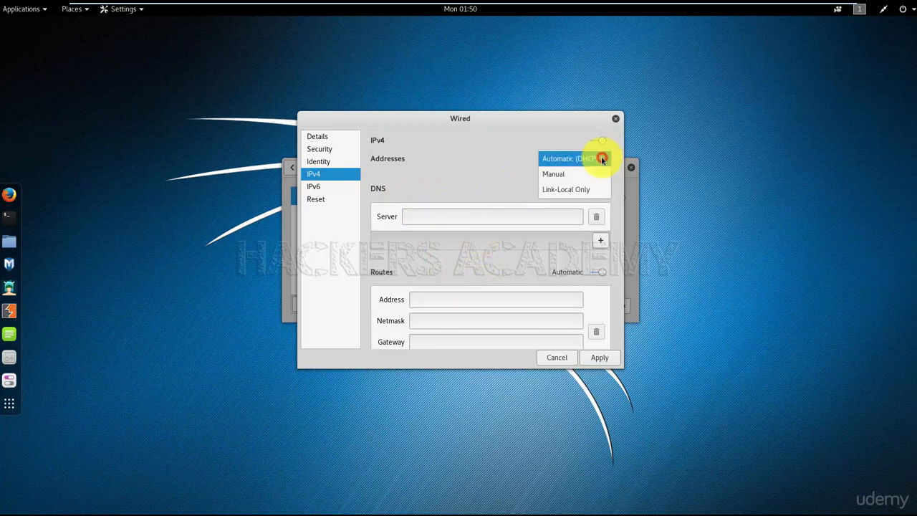
pyautogui.click(557, 174)
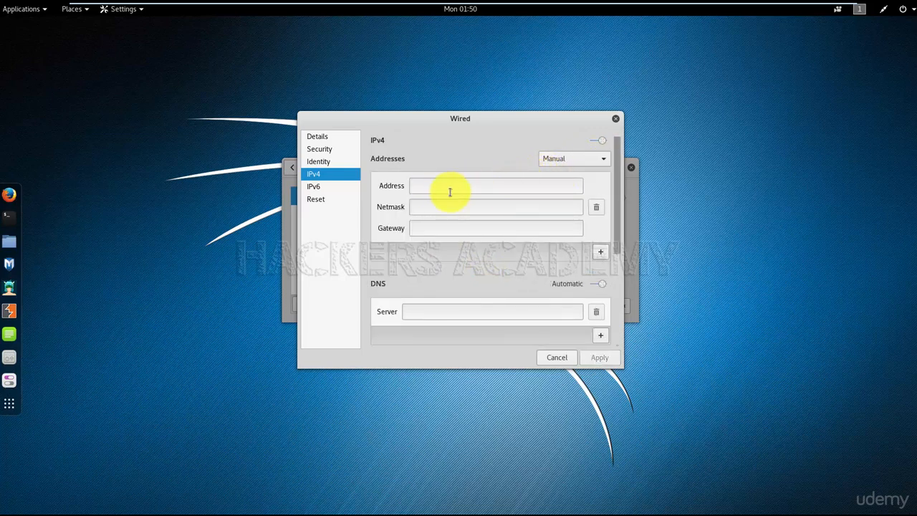
pyautogui.click(616, 119)
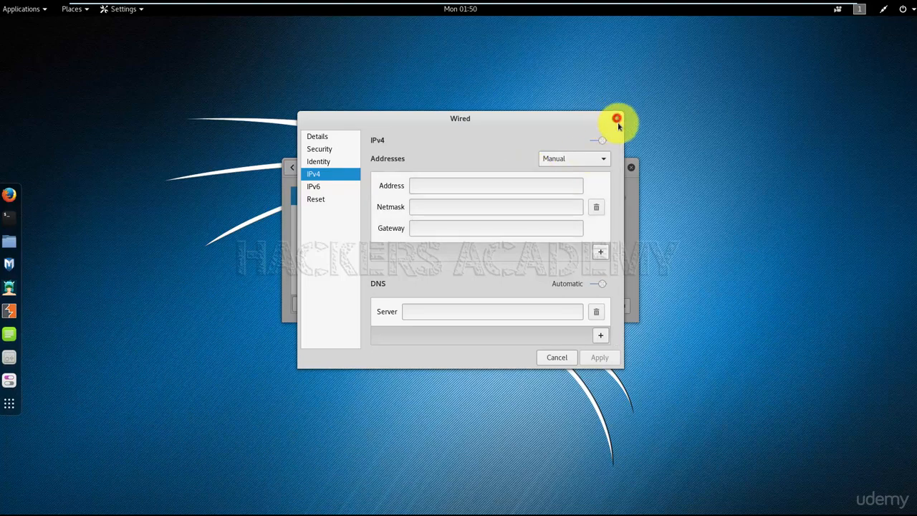
pyautogui.click(630, 168)
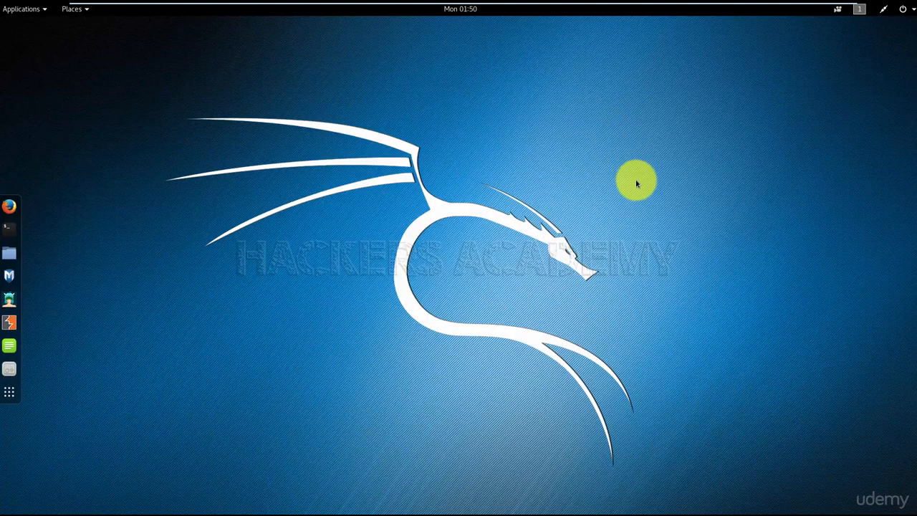
# Display the list of available workspaces and dismiss it without switching
pyautogui.click(855, 16)
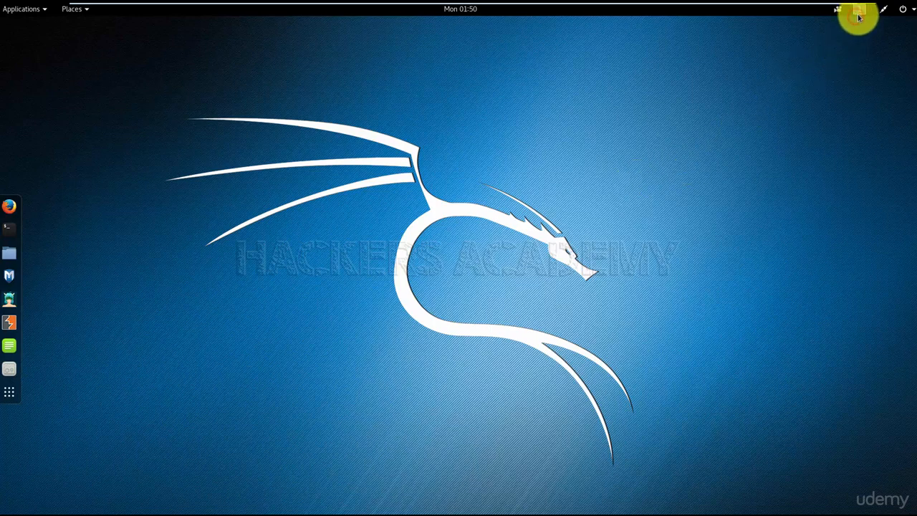
pyautogui.click(858, 15)
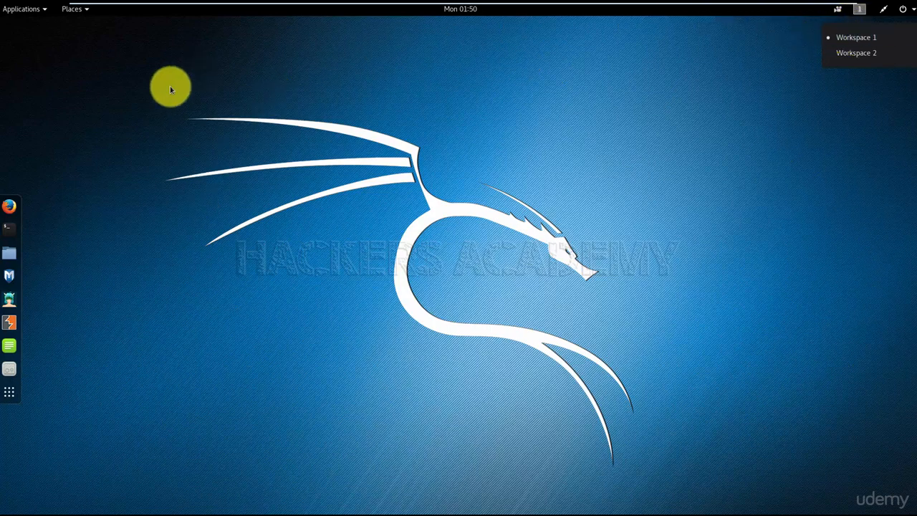
pyautogui.click(213, 265)
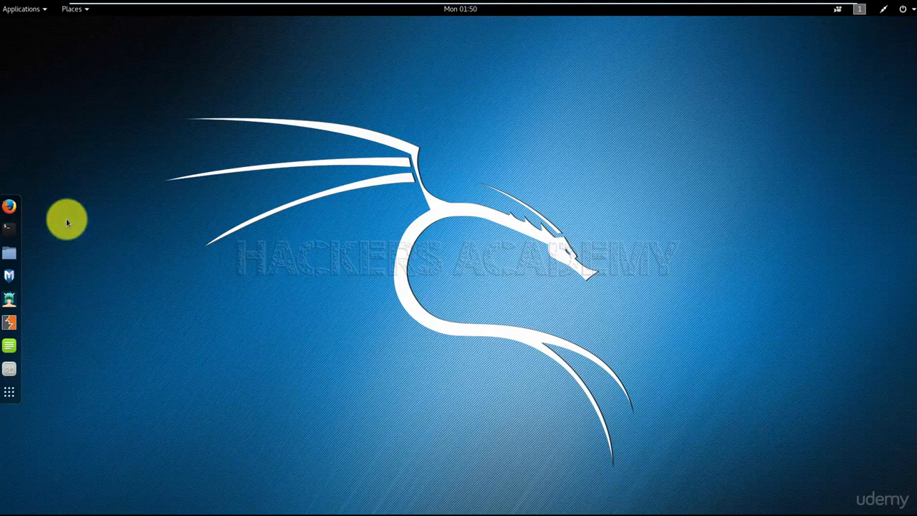
# Open Firefox in Workspace 1 and a terminal in Workspace 2
pyautogui.click(9, 206)
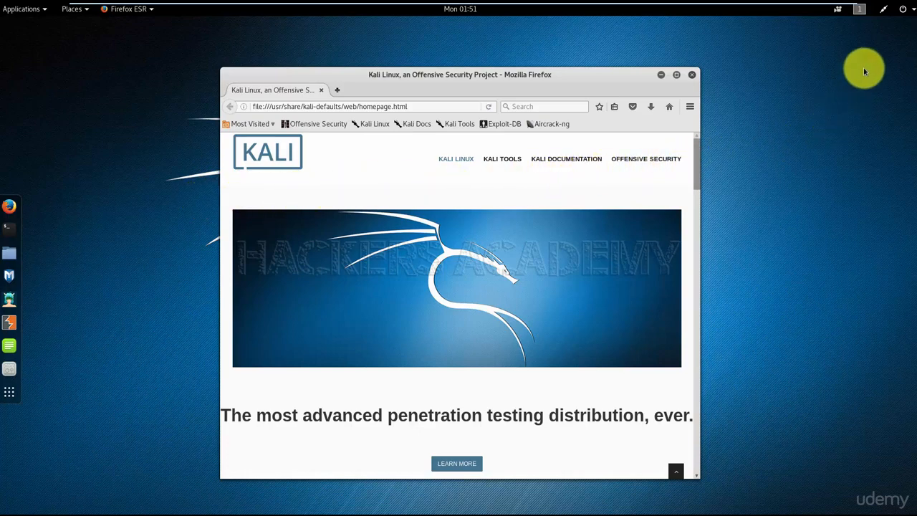
pyautogui.click(860, 11)
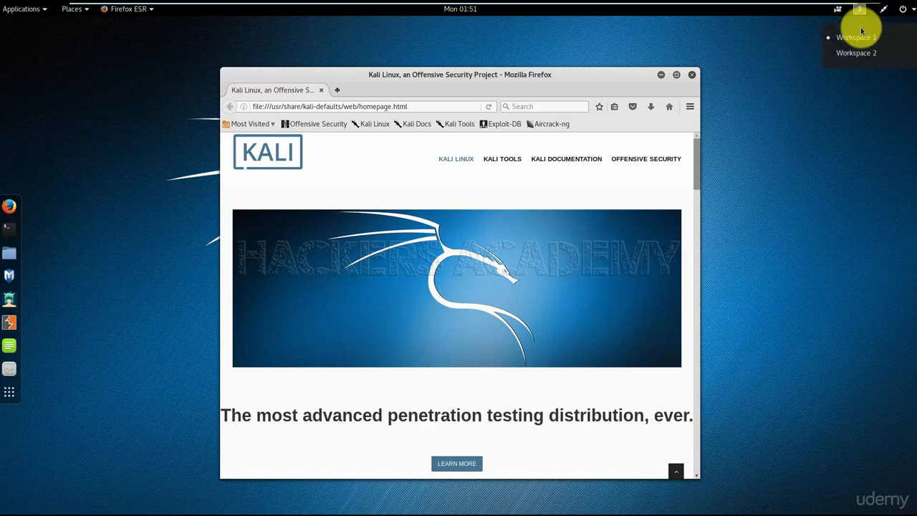
pyautogui.click(855, 54)
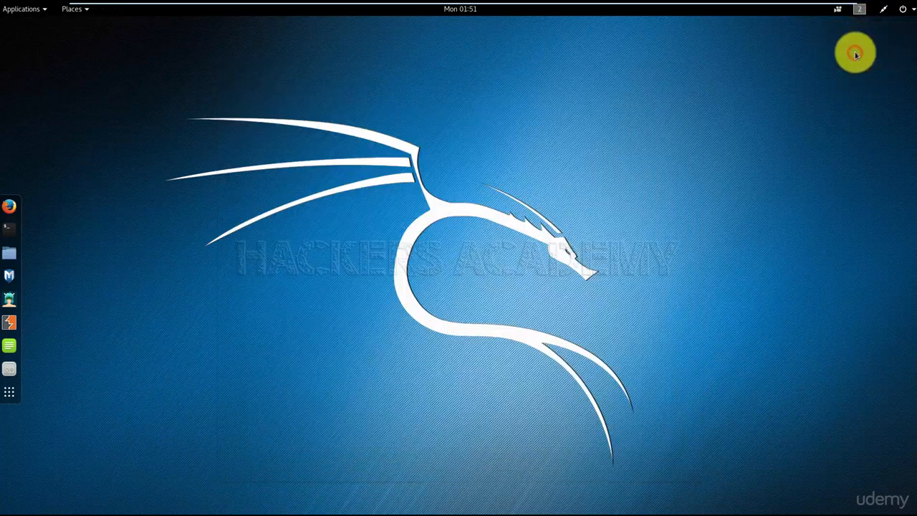
pyautogui.click(9, 229)
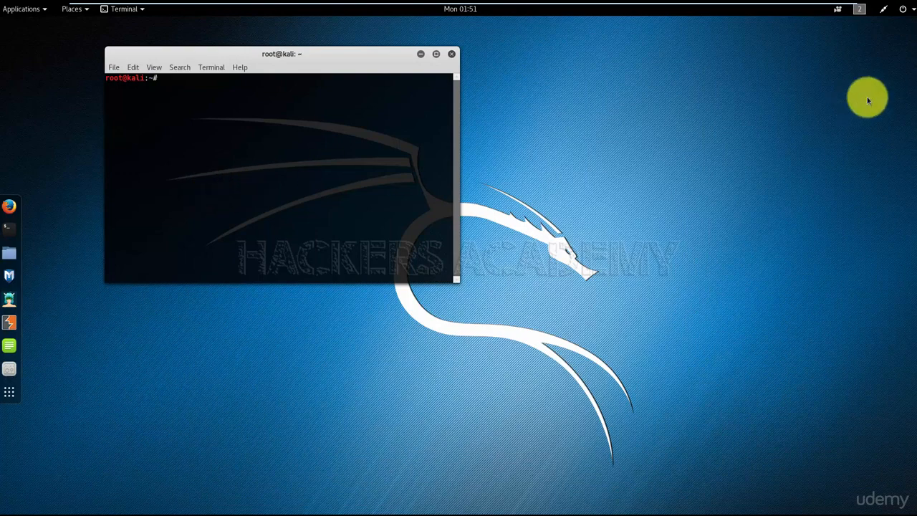
# Switch to Workspace 1 to view the browser and return to Workspace 2
pyautogui.click(863, 11)
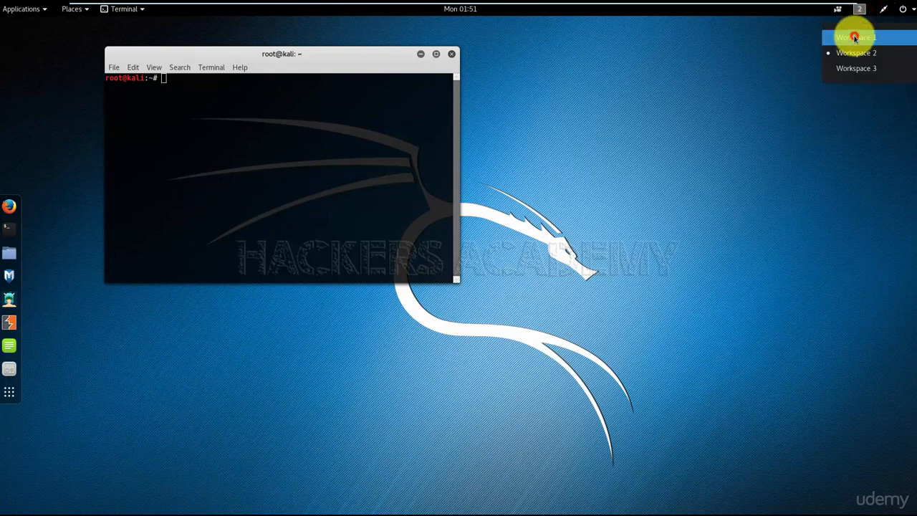
pyautogui.click(853, 36)
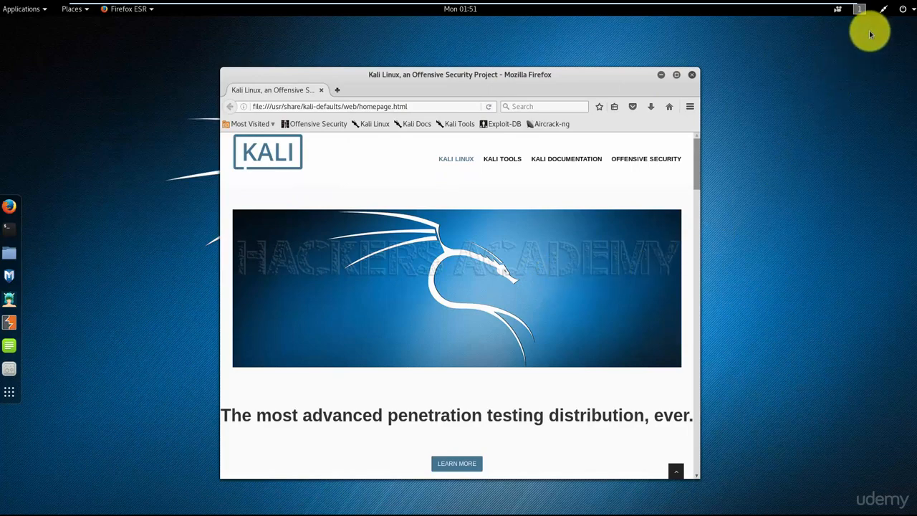
pyautogui.click(859, 9)
pyautogui.click(856, 53)
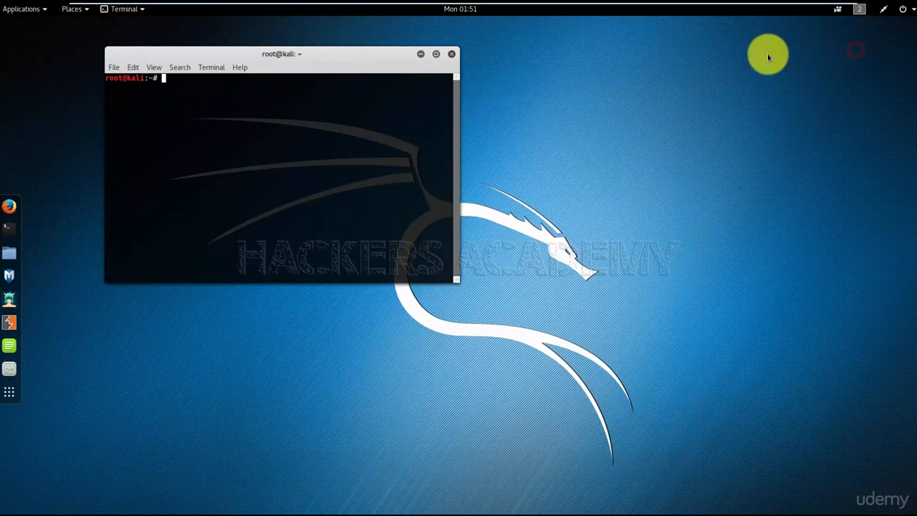
# Close the terminal in Workspace 2 and the Firefox window in Workspace 1
pyautogui.click(451, 55)
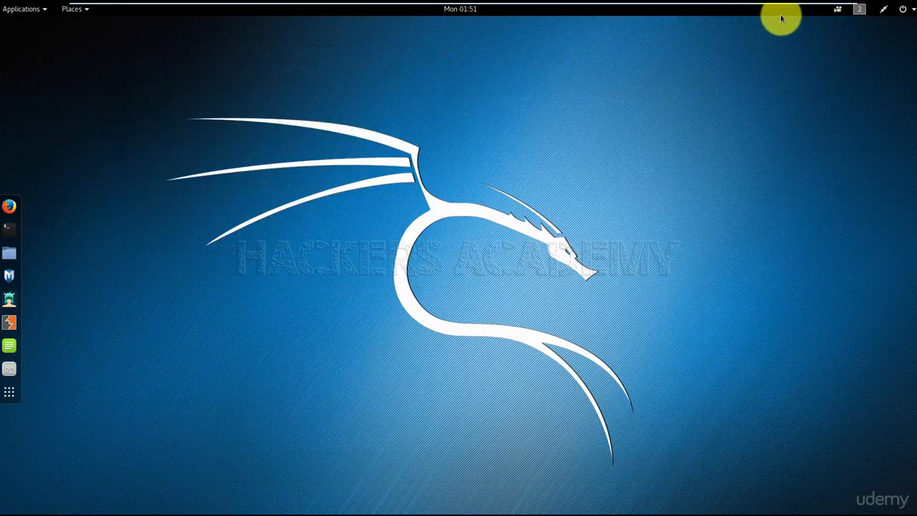
pyautogui.click(859, 9)
pyautogui.click(853, 37)
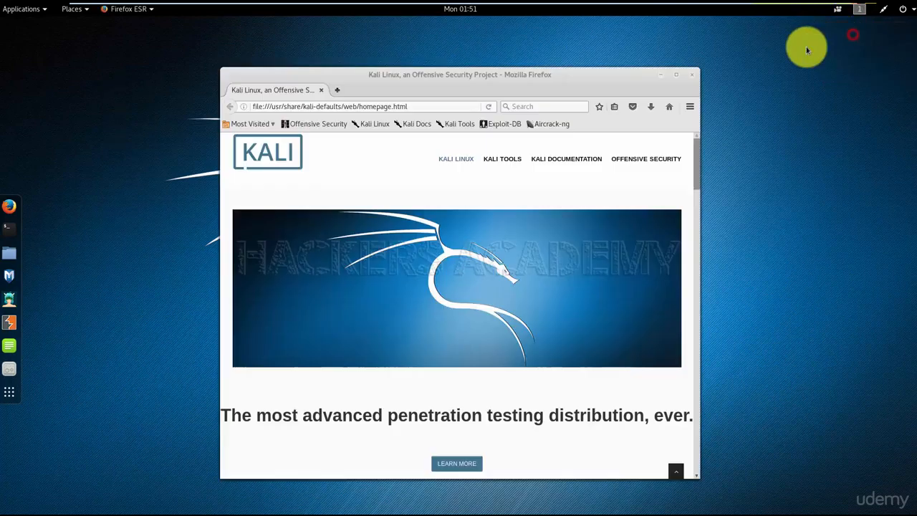
pyautogui.click(692, 75)
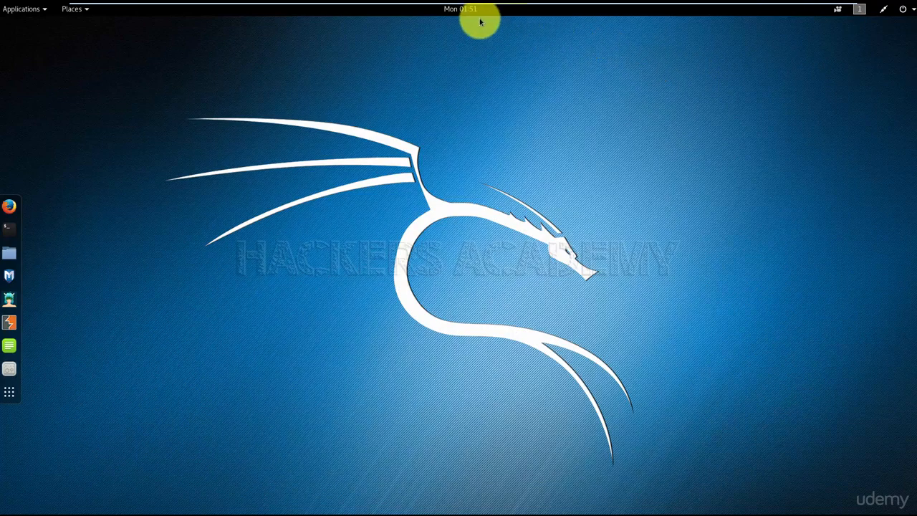
# View the desktop recorder's options and dismiss them without starting a recording
pyautogui.click(838, 11)
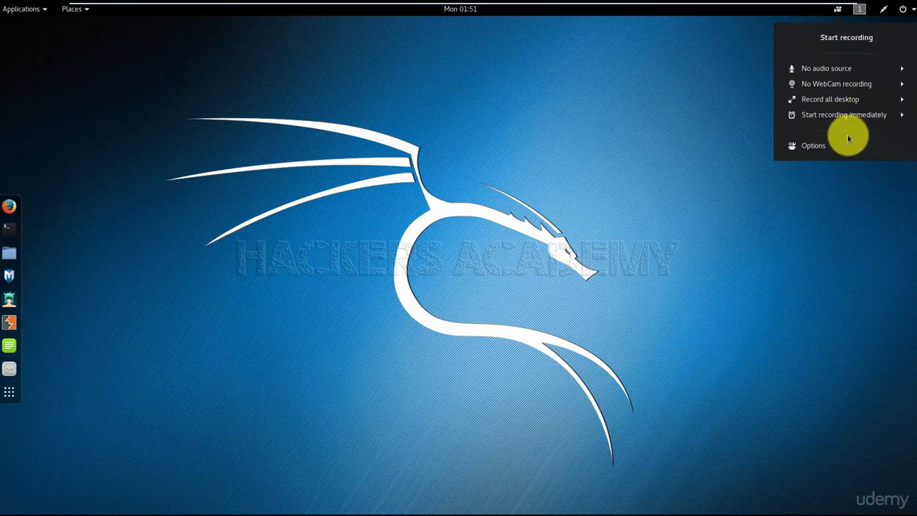
pyautogui.click(656, 153)
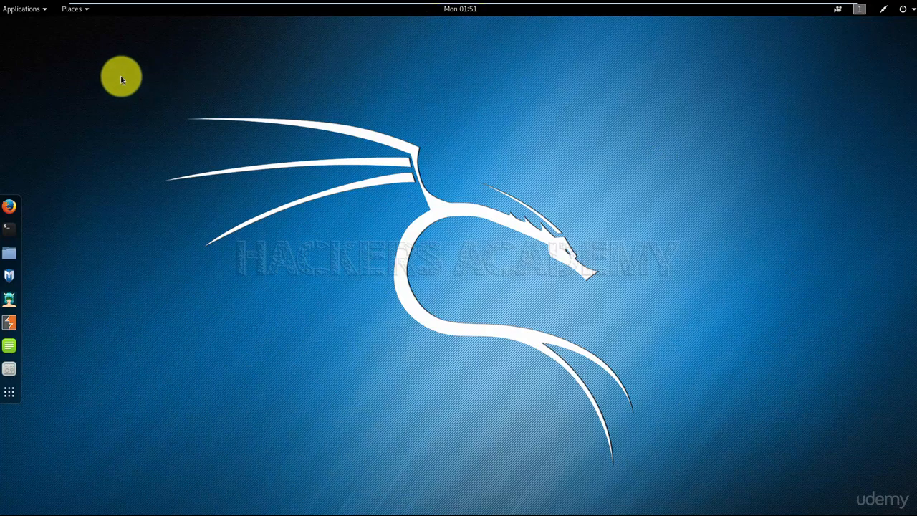
# Open the Computer location in the file manager and move its window closer to the middle of the desktop
pyautogui.click(85, 10)
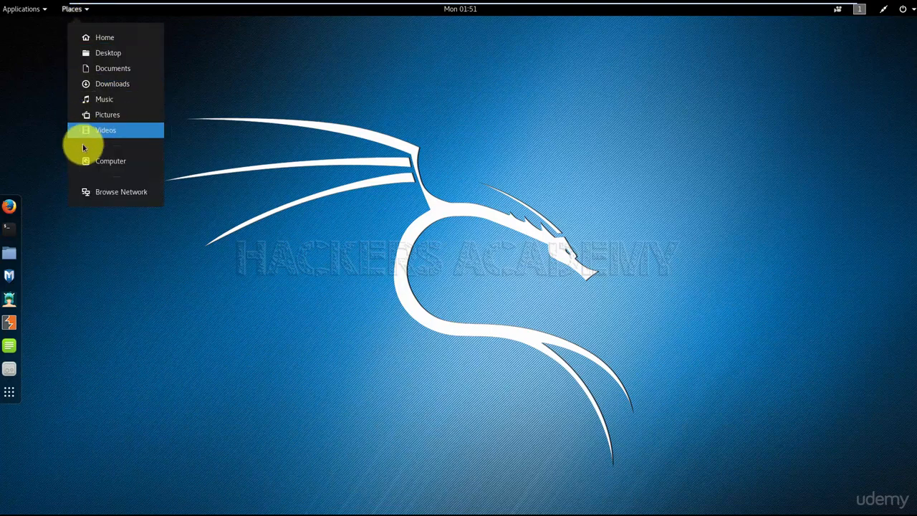
pyautogui.click(113, 161)
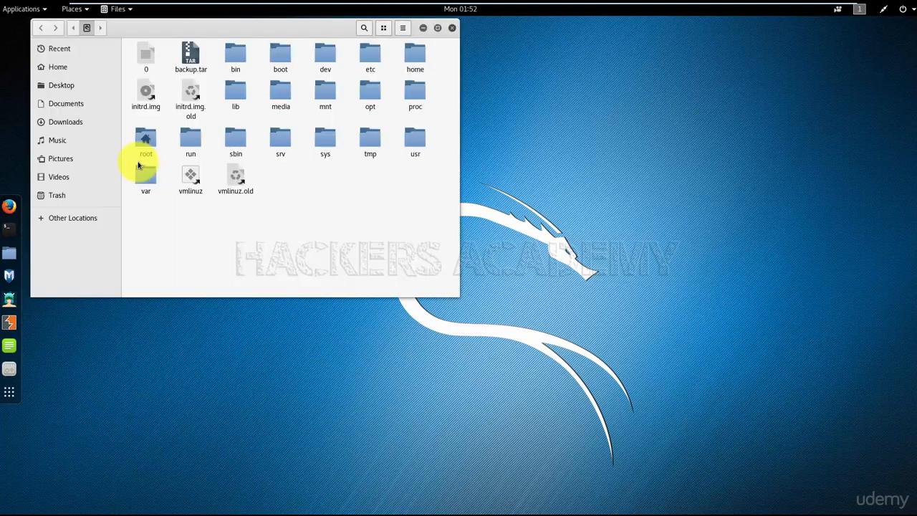
pyautogui.moveTo(183, 25); pyautogui.dragTo(300, 71)
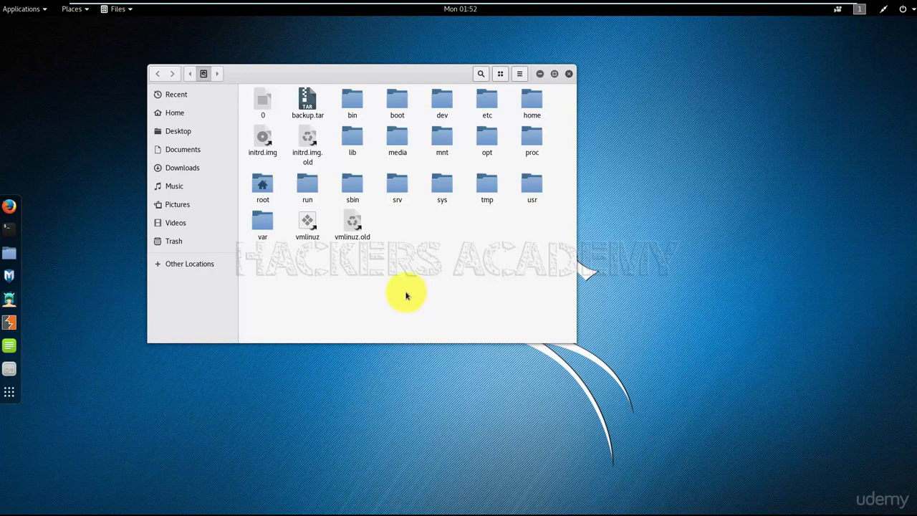
# Close the file manager and browse the Information Gathering, Password Attacks and Vulnerability Analysis tool categories
pyautogui.click(568, 75)
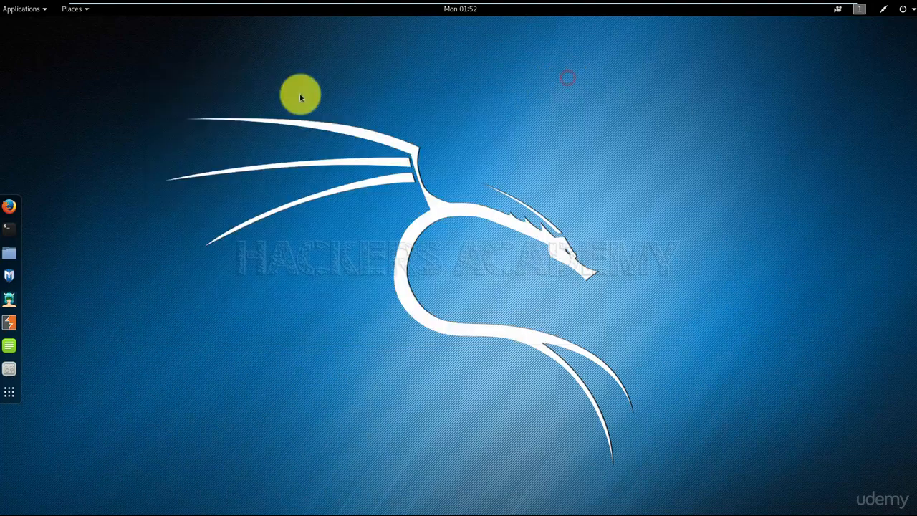
pyautogui.click(43, 10)
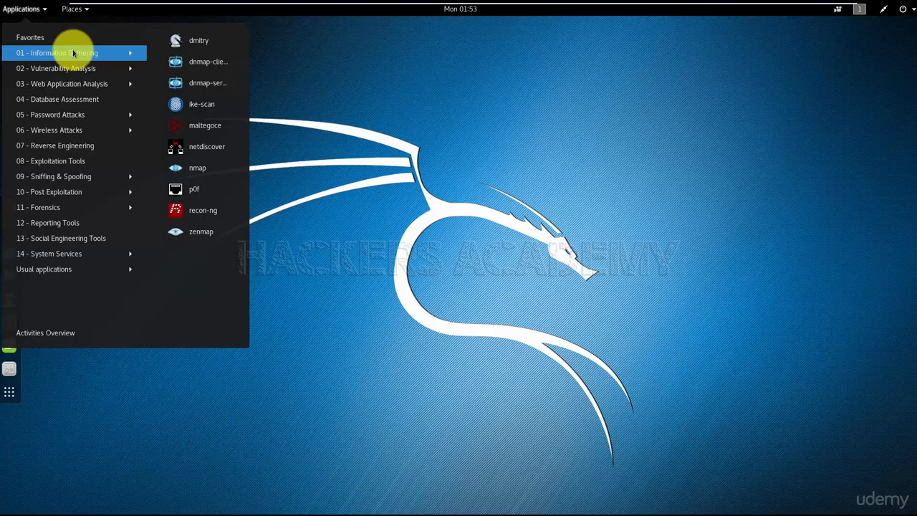
pyautogui.moveTo(62, 115)
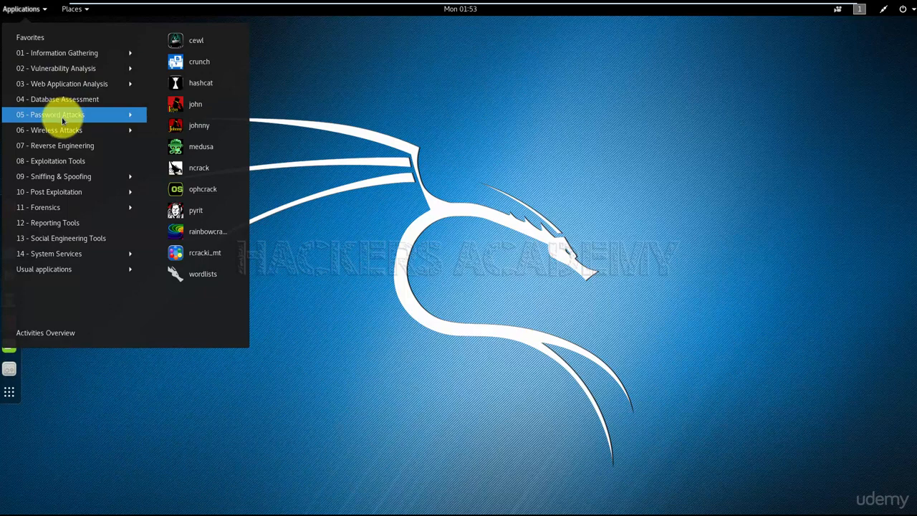
pyautogui.moveTo(88, 88)
pyautogui.moveTo(88, 71)
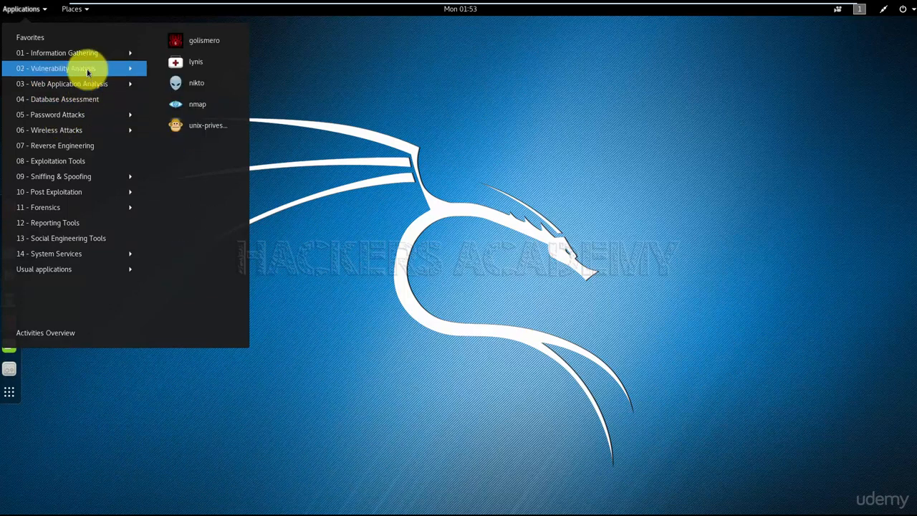
pyautogui.moveTo(90, 55)
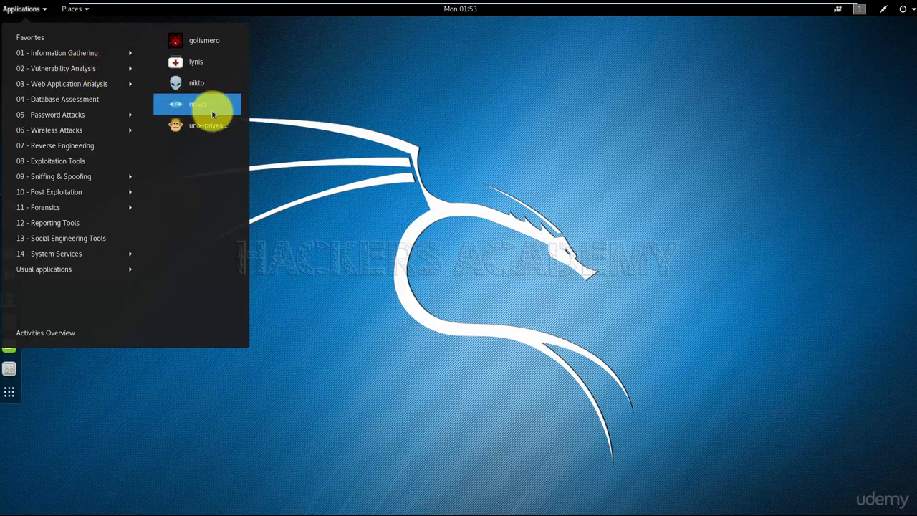
pyautogui.click(290, 140)
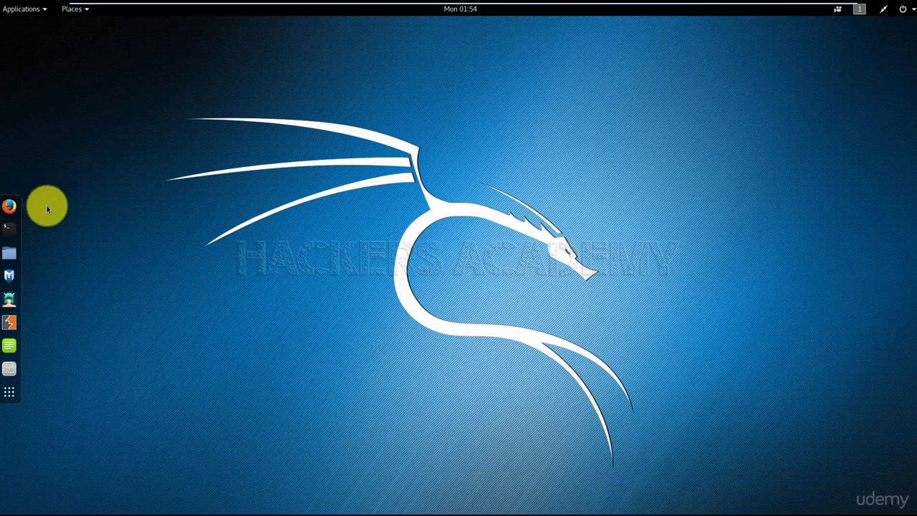
# Remove Firefox ESR from the favorites and undo the removal
pyautogui.rightClick(9, 208)
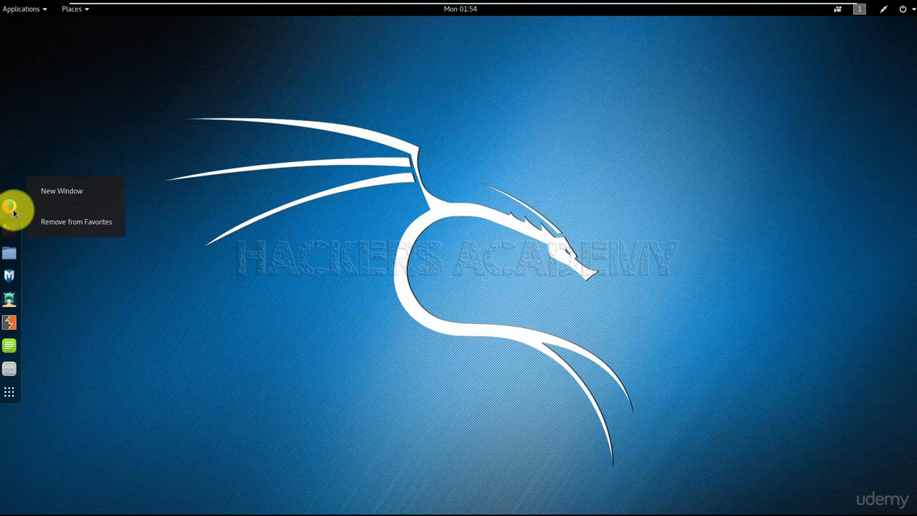
pyautogui.click(69, 223)
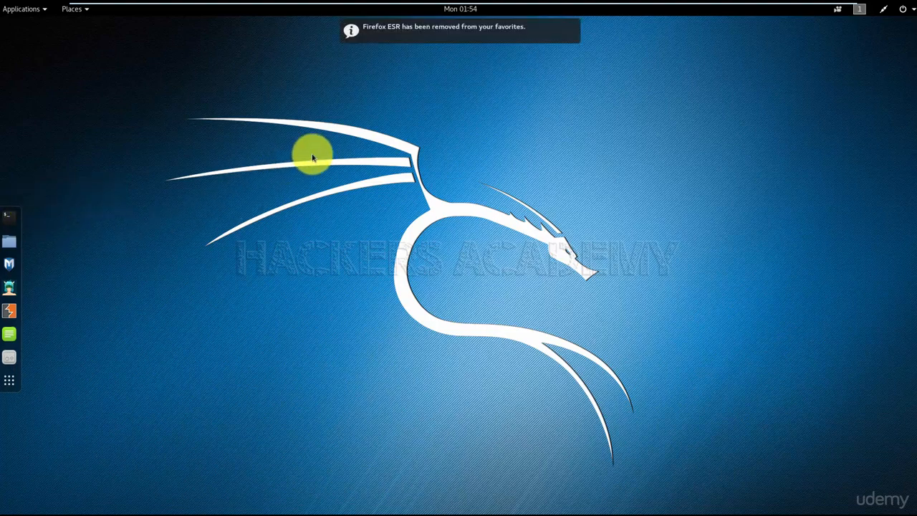
pyautogui.moveTo(455, 39)
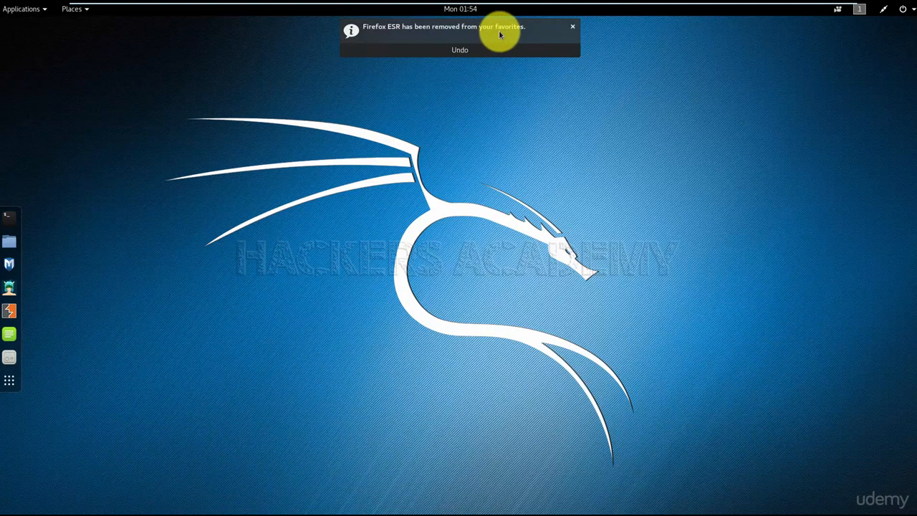
pyautogui.click(467, 51)
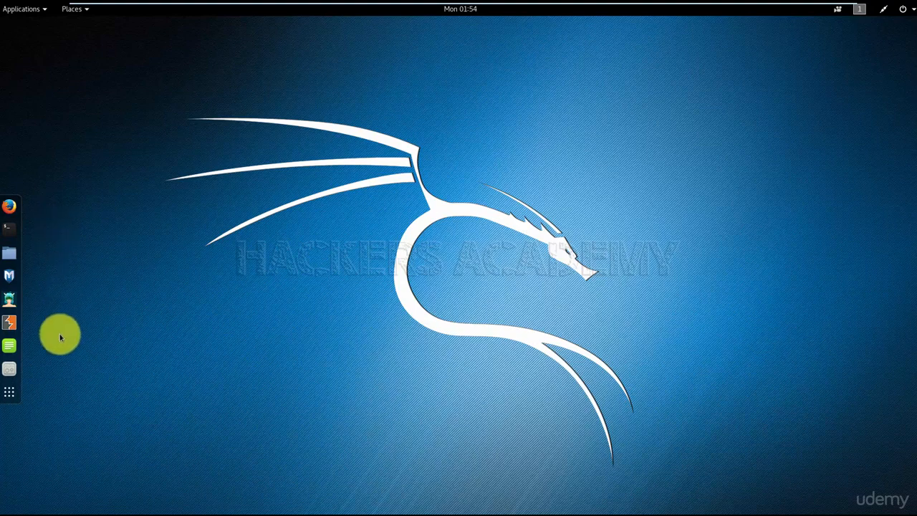
# Open the Tweak Tool and set the GTK+ theme to Blackbird in the appearance settings
pyautogui.click(14, 370)
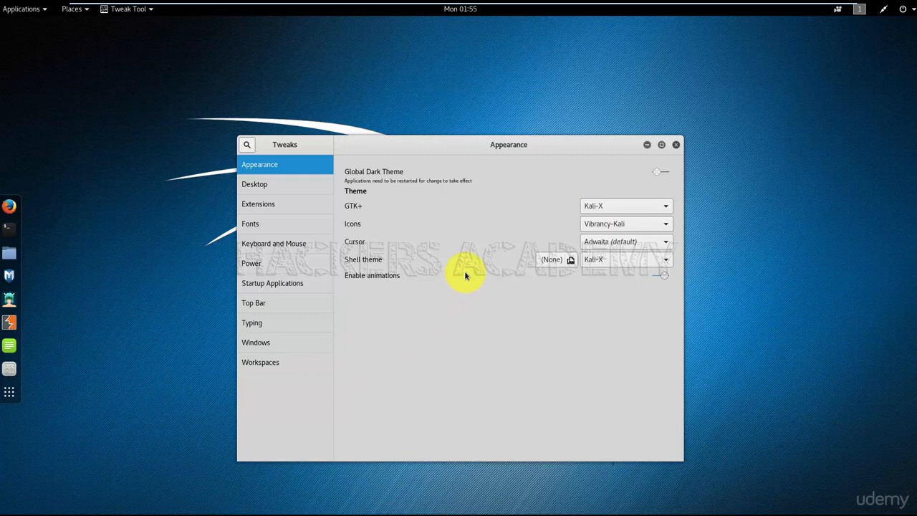
pyautogui.click(606, 205)
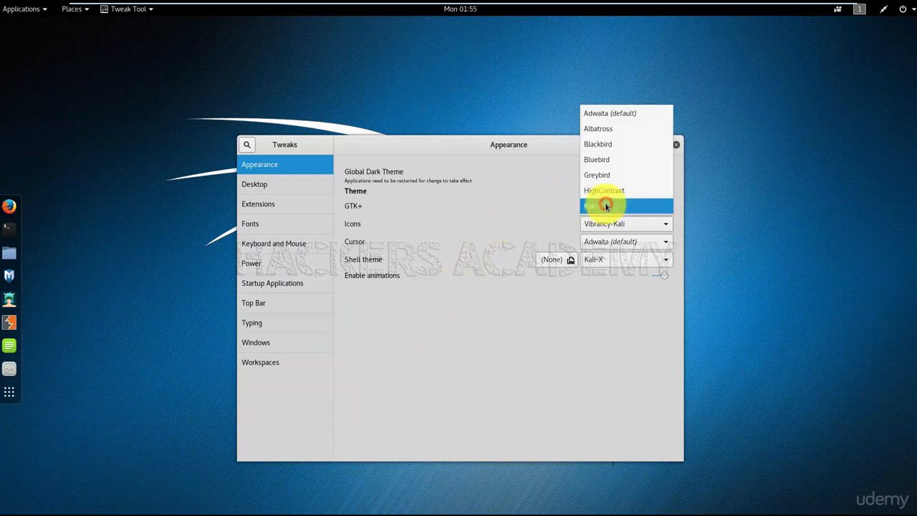
pyautogui.click(610, 144)
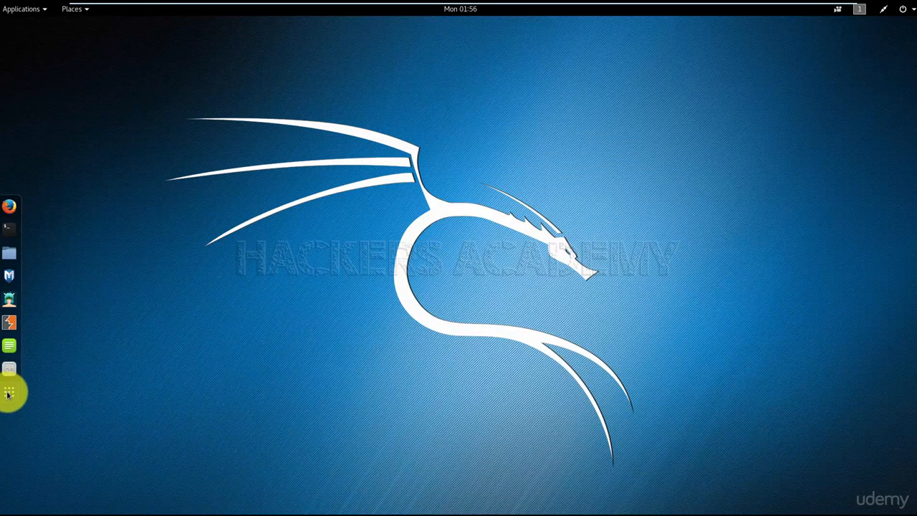
# Browse the pages of installed applications and search them for nmap
pyautogui.click(8, 393)
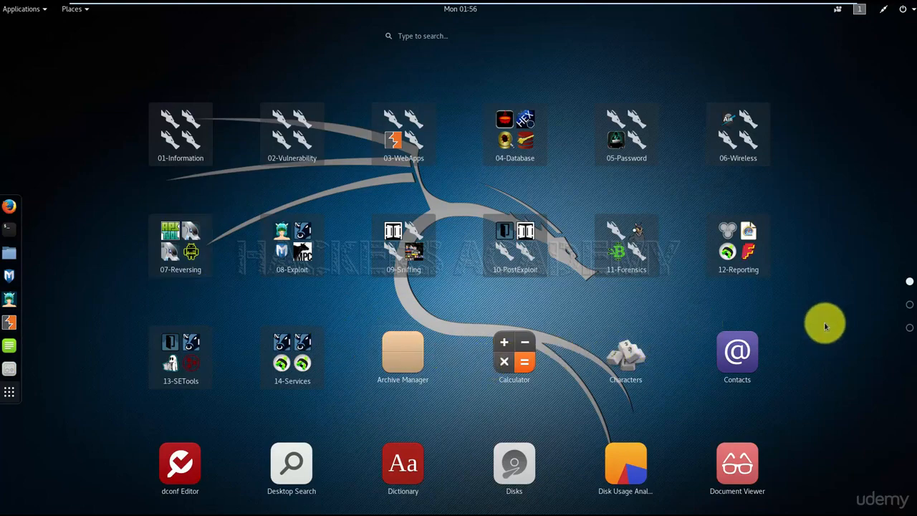
pyautogui.scroll(-2, 899, 315)
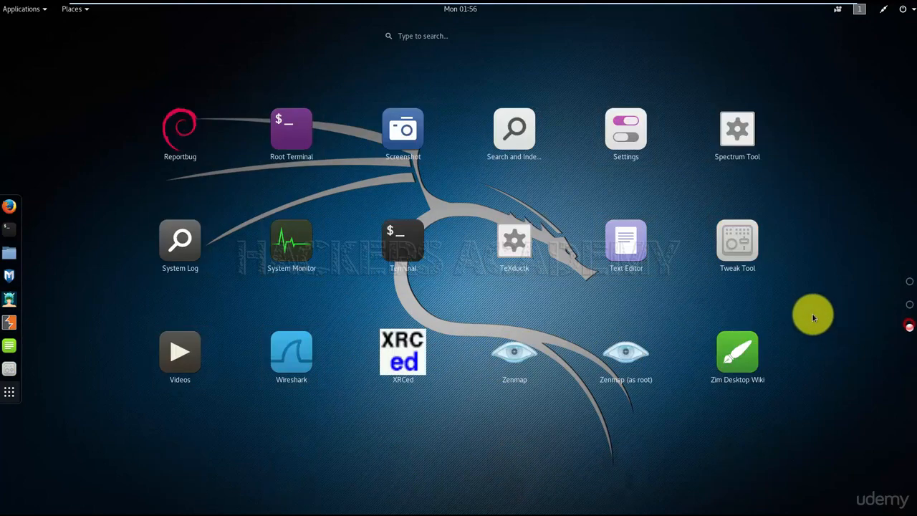
pyautogui.scroll(2, 811, 313)
pyautogui.click(423, 39)
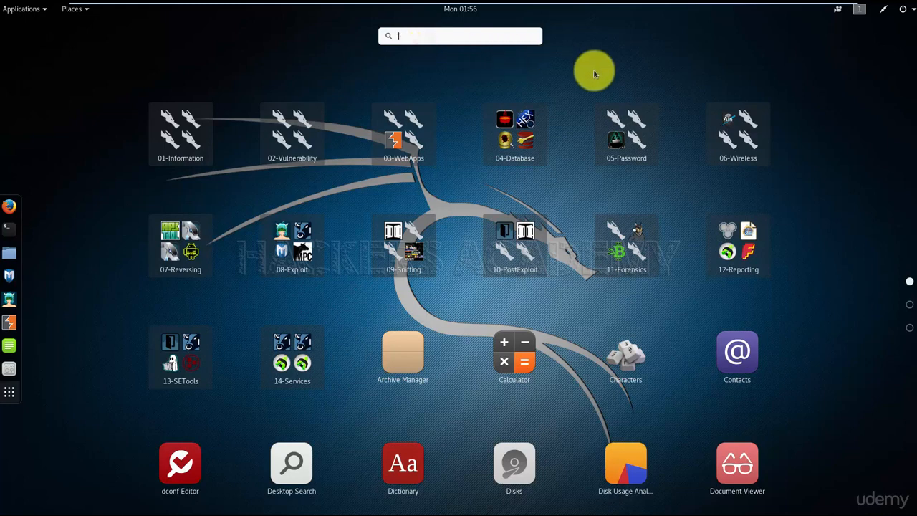
pyautogui.write('nmap')
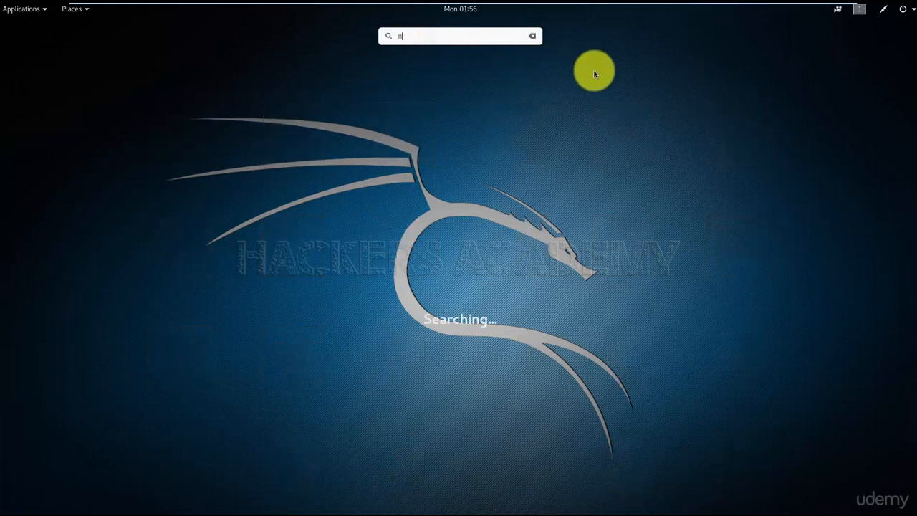
# Replace the application search term with "resolution" and open the Displays settings
pyautogui.click(448, 37)
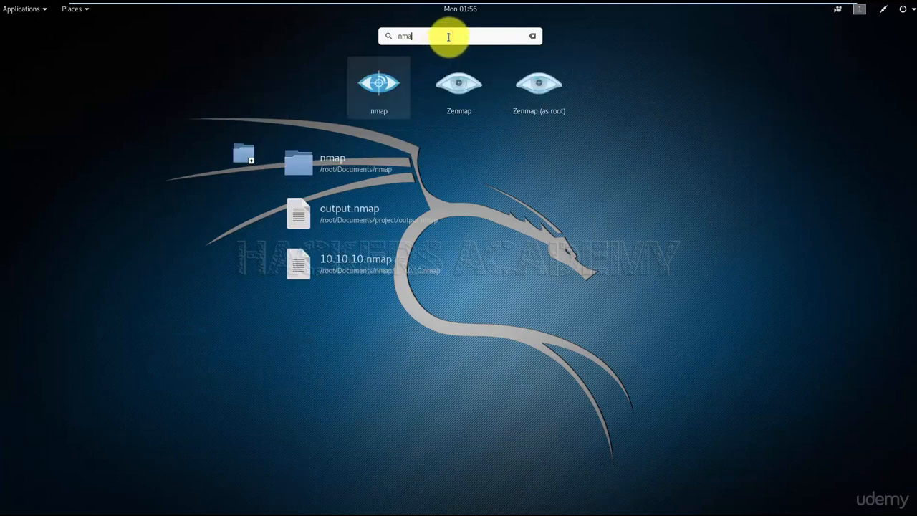
pyautogui.press('BackSpace')
pyautogui.press('BackSpace')
pyautogui.press('BackSpace')
pyautogui.press('BackSpace')
pyautogui.write('resolution')
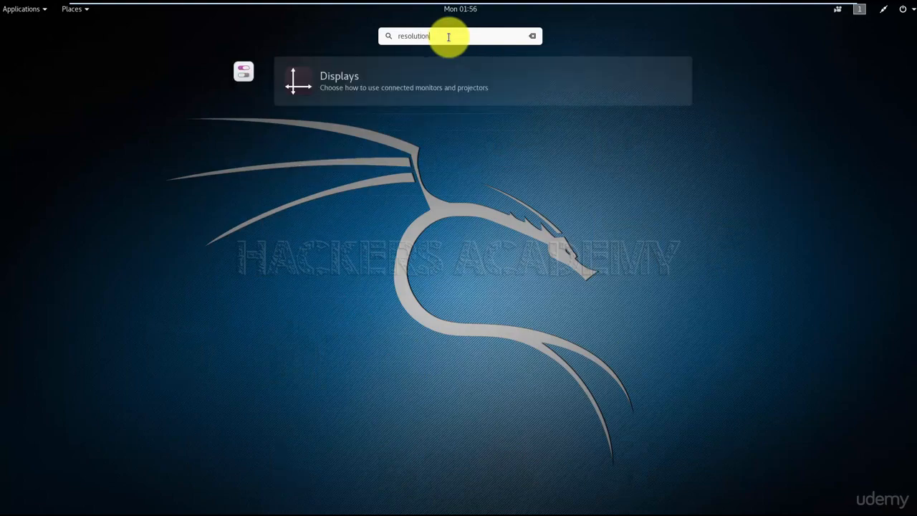
pyautogui.click(361, 81)
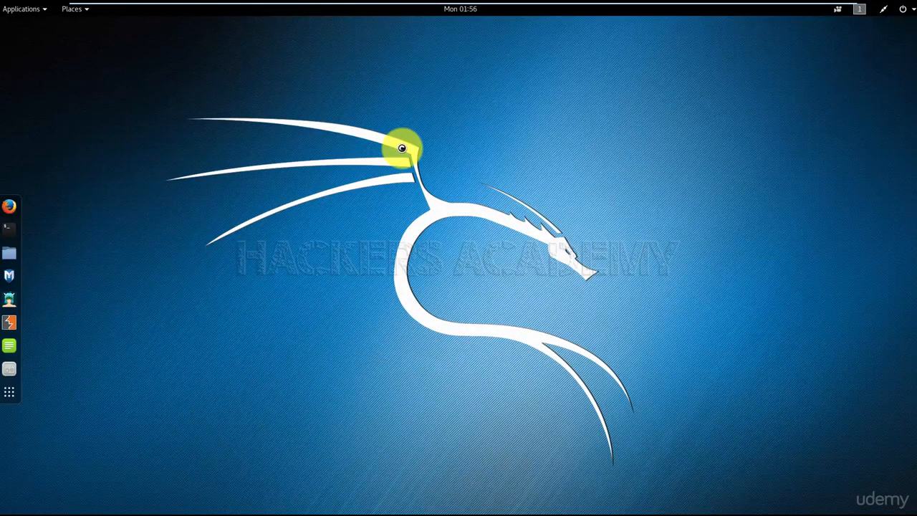
# View the resolutions offered for the unknown display, cancel without changing any, and close the Displays settings
pyautogui.click(416, 207)
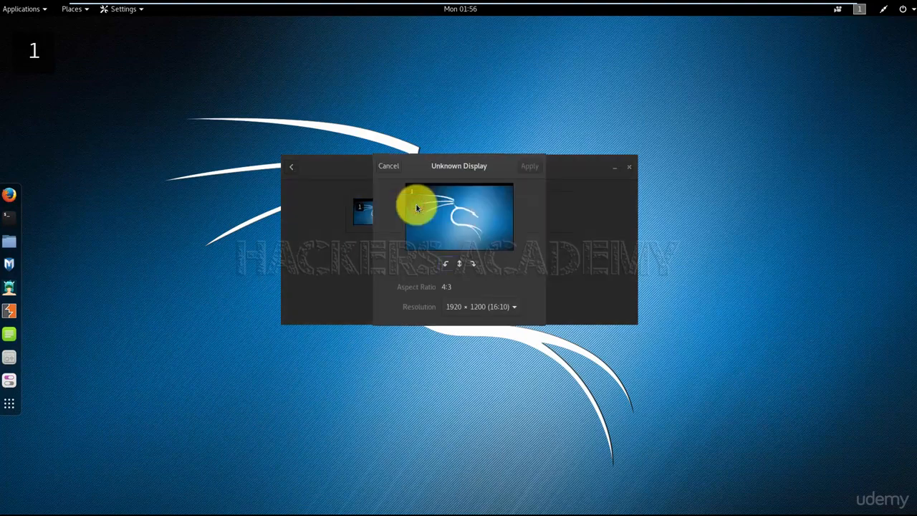
pyautogui.click(489, 308)
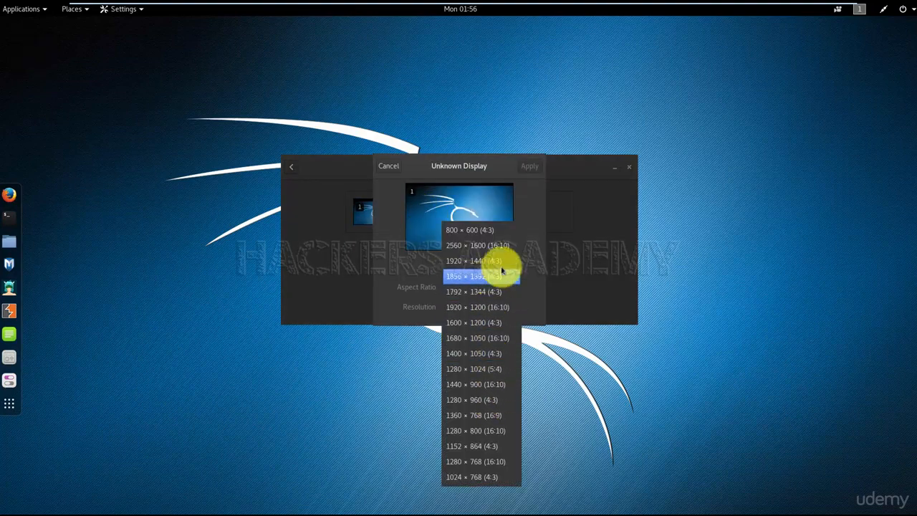
pyautogui.click(393, 167)
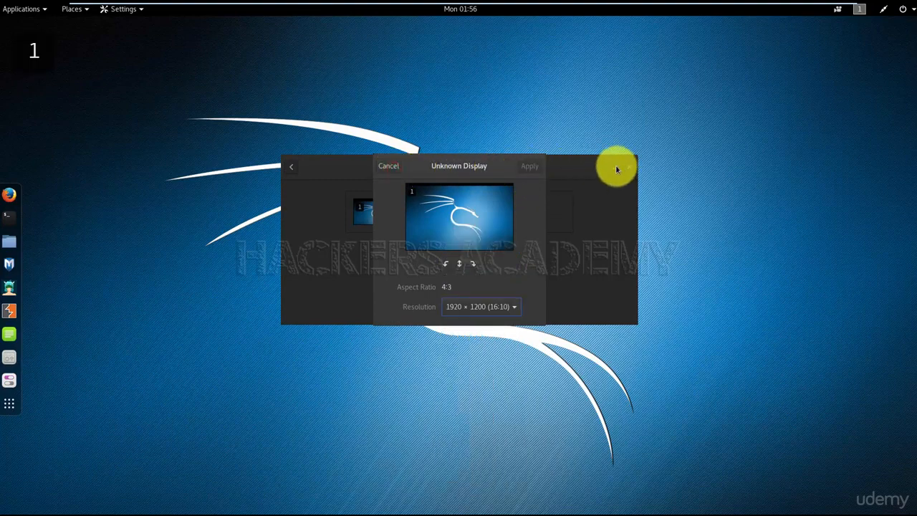
pyautogui.click(387, 167)
pyautogui.click(628, 167)
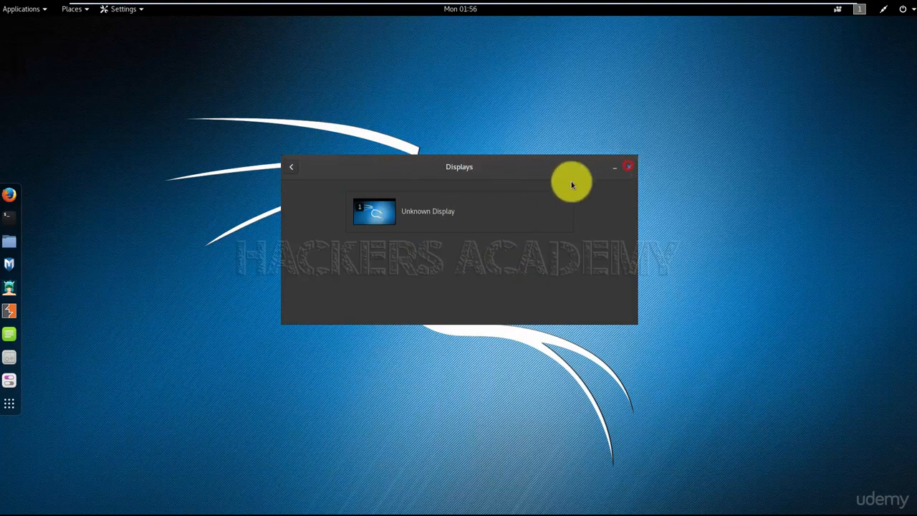
# Search the applications for "screen lock" and open the Privacy settings
pyautogui.press('super+a')
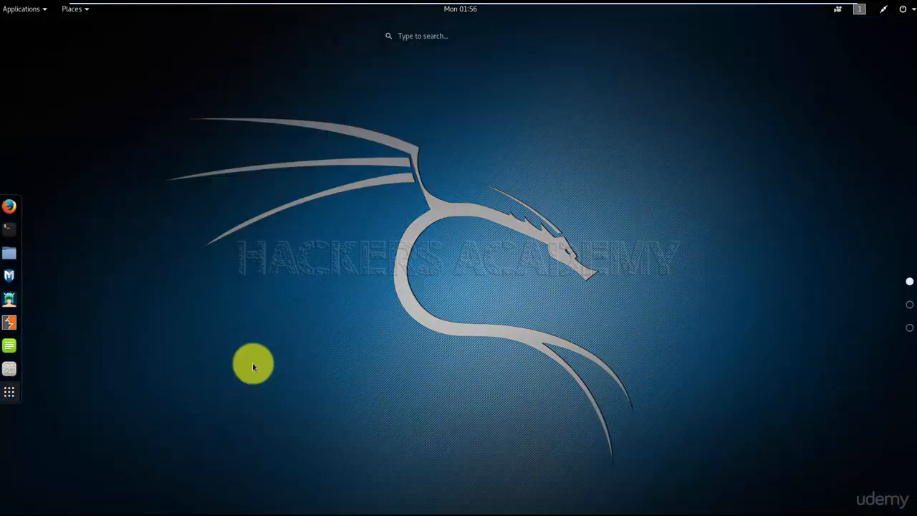
pyautogui.click(414, 38)
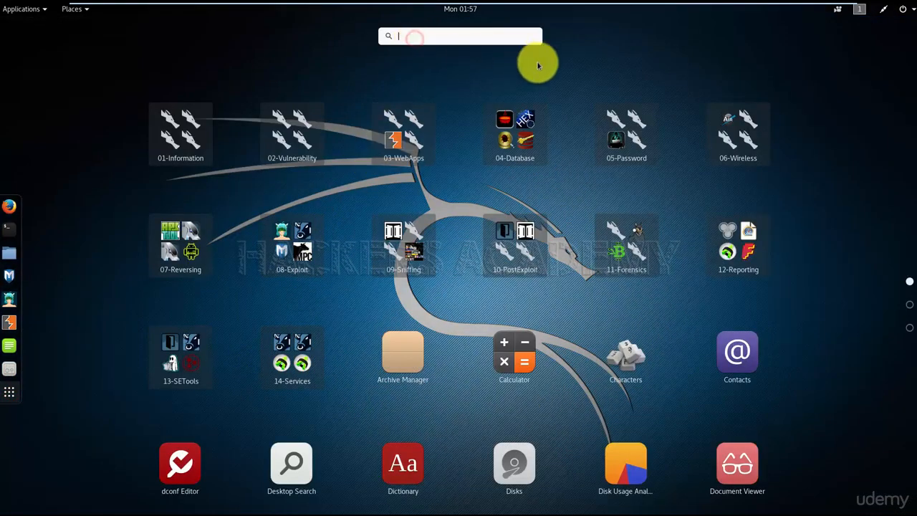
pyautogui.write('screen lock')
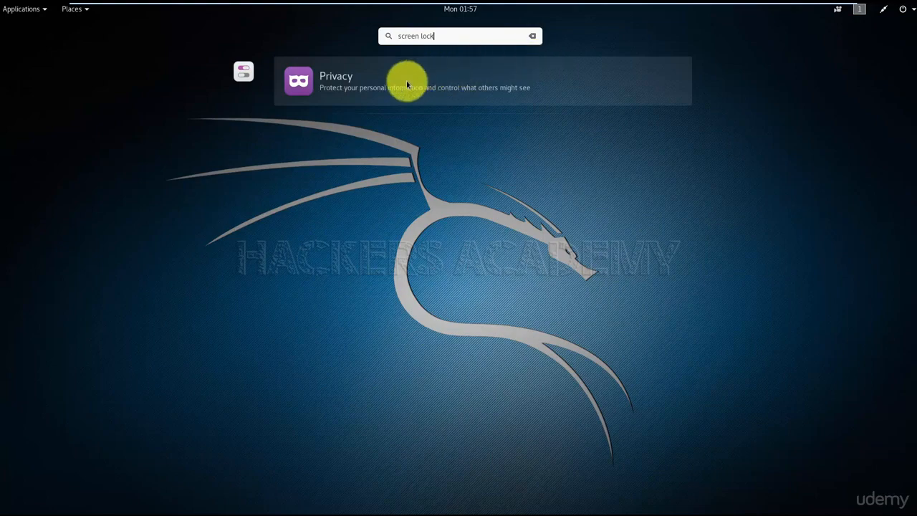
pyautogui.click(382, 93)
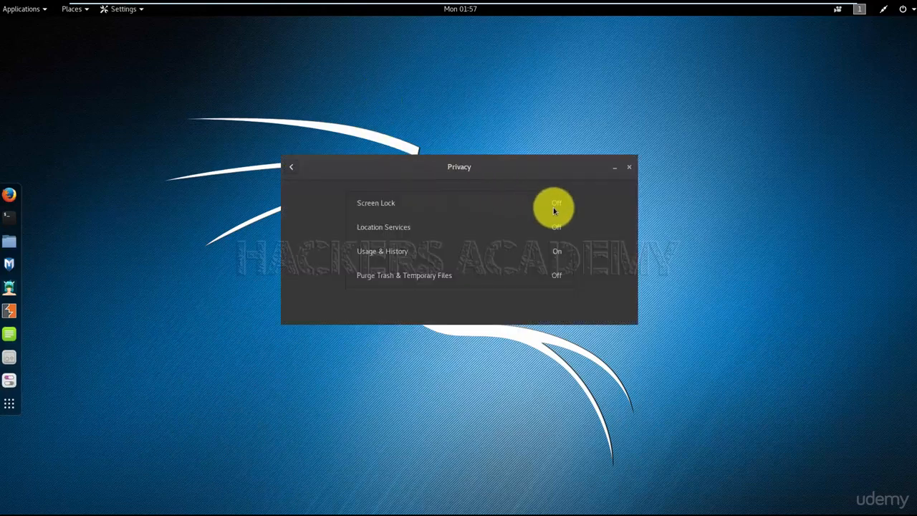
# Toggle Automatic Screen Lock on and back off in the Screen Lock options, and close the Privacy settings
pyautogui.click(554, 207)
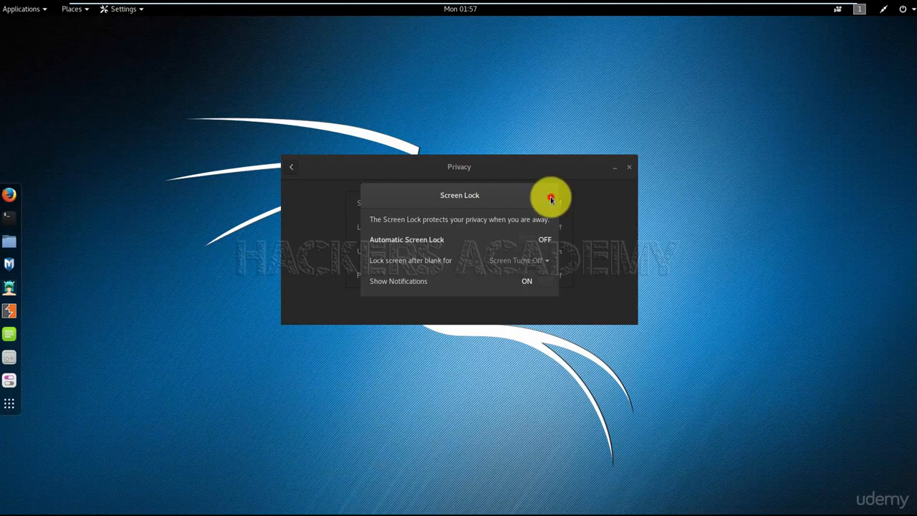
pyautogui.click(551, 198)
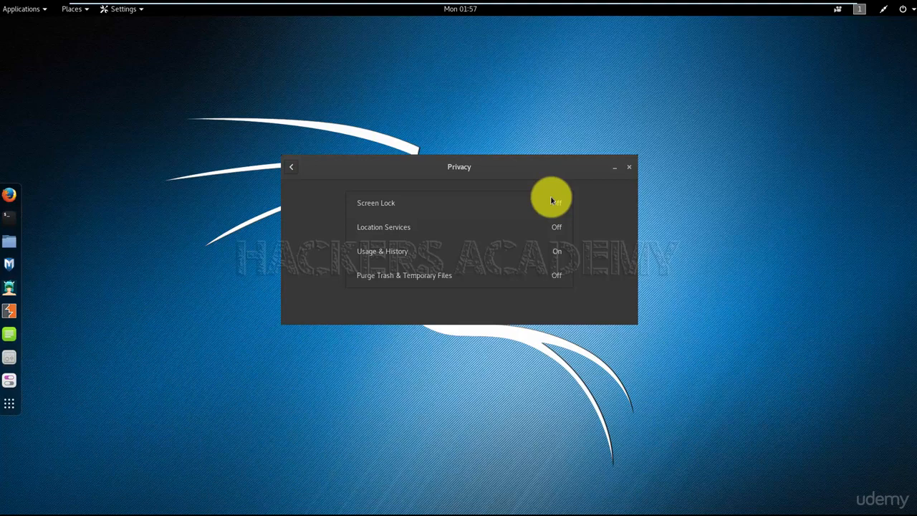
pyautogui.click(564, 203)
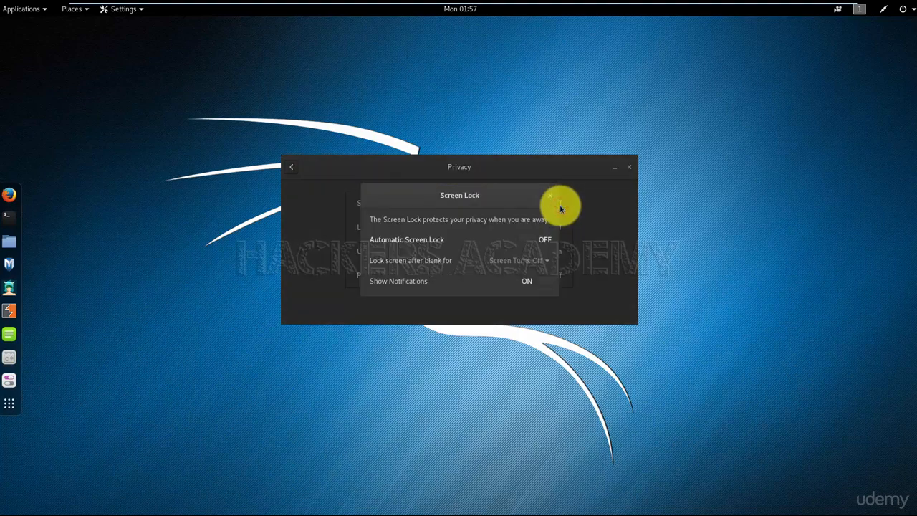
pyautogui.click(544, 241)
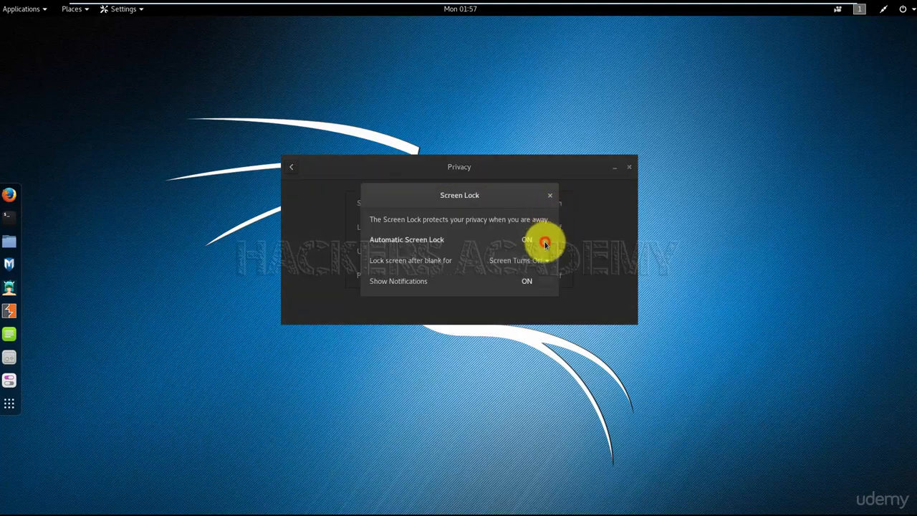
pyautogui.click(550, 195)
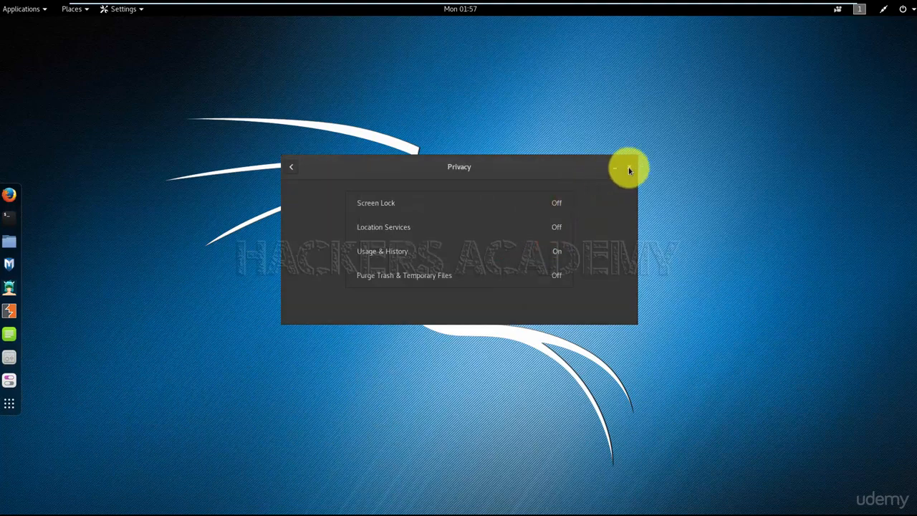
pyautogui.click(629, 167)
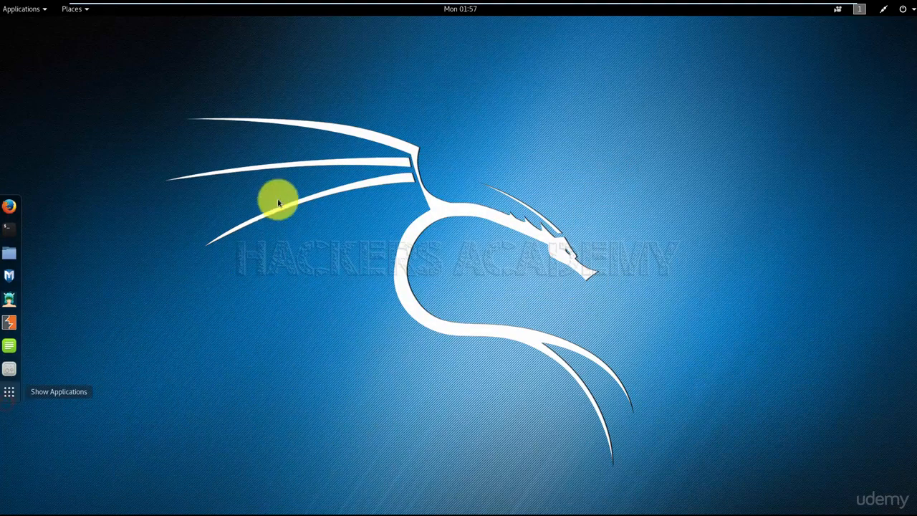
# Search the applications for "power" and open the Power settings
pyautogui.press('super')
pyautogui.press('super+a')
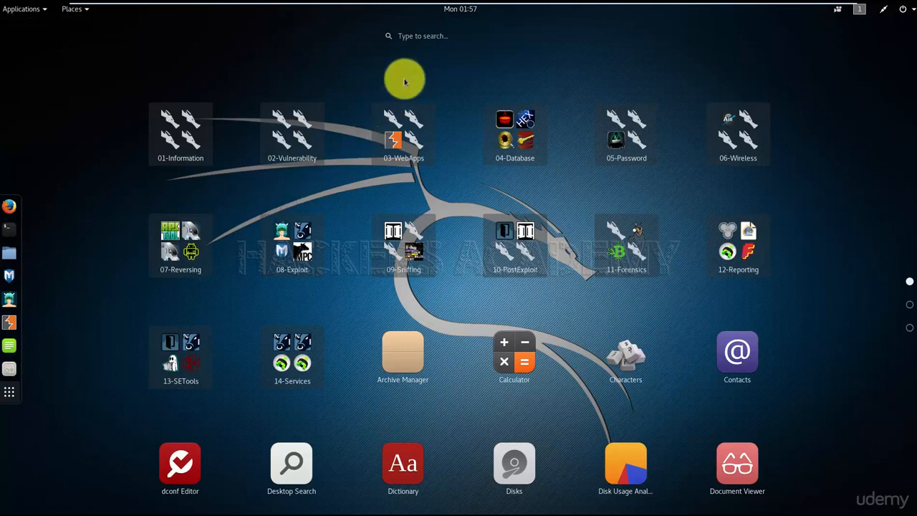
pyautogui.click(416, 36)
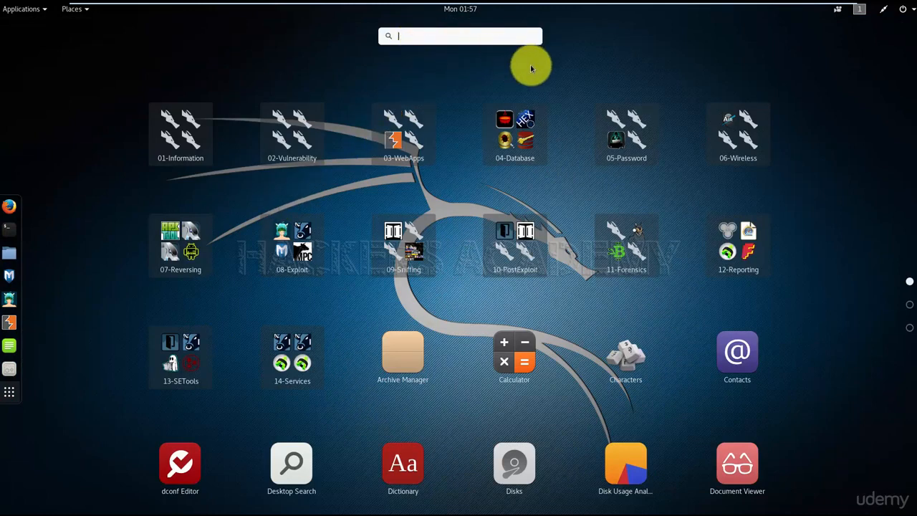
pyautogui.write('power')
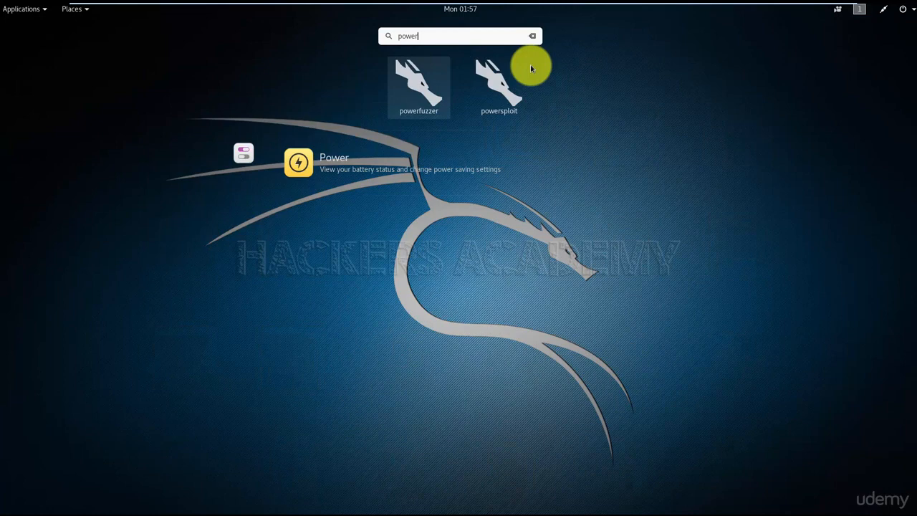
pyautogui.click(331, 170)
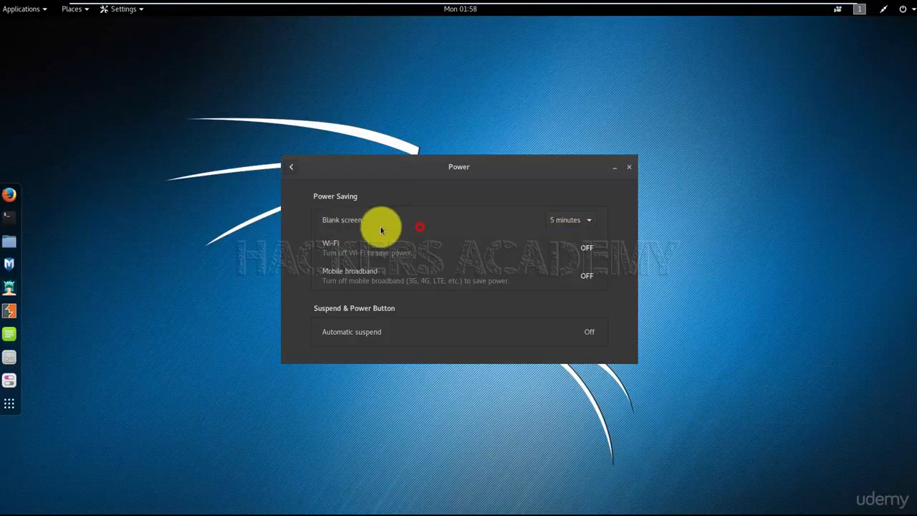
# Set the blank screen delay to Never and close the Power settings
pyautogui.click(569, 219)
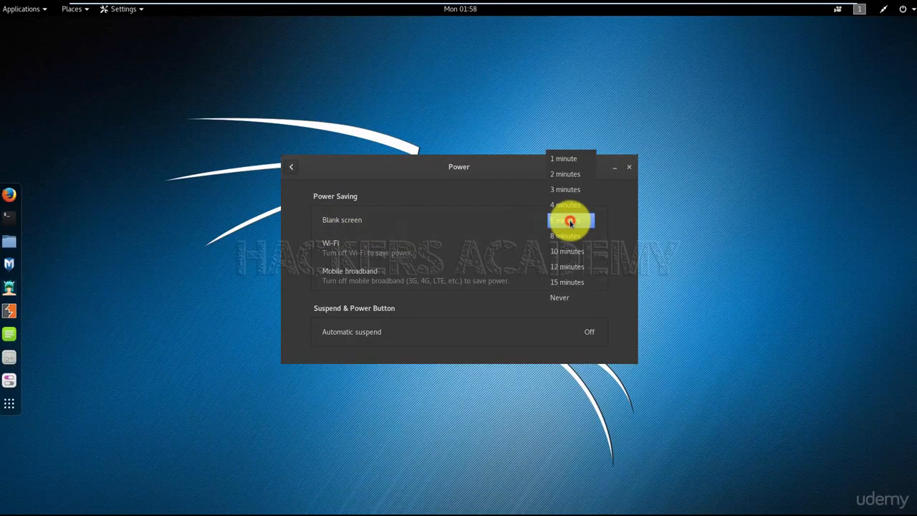
pyautogui.click(569, 298)
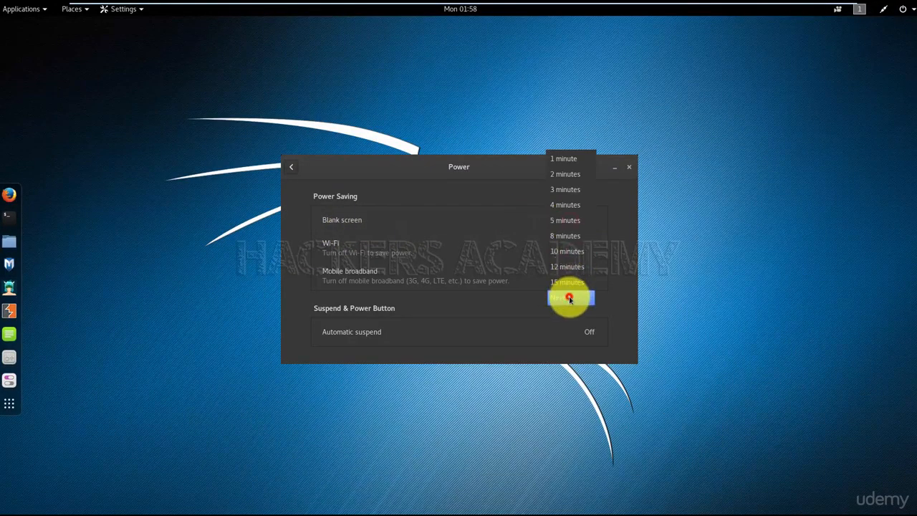
pyautogui.click(632, 169)
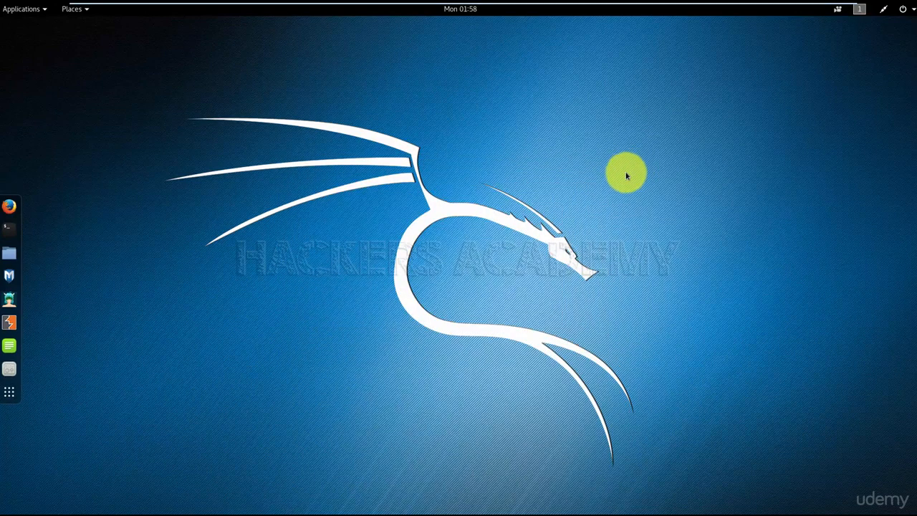